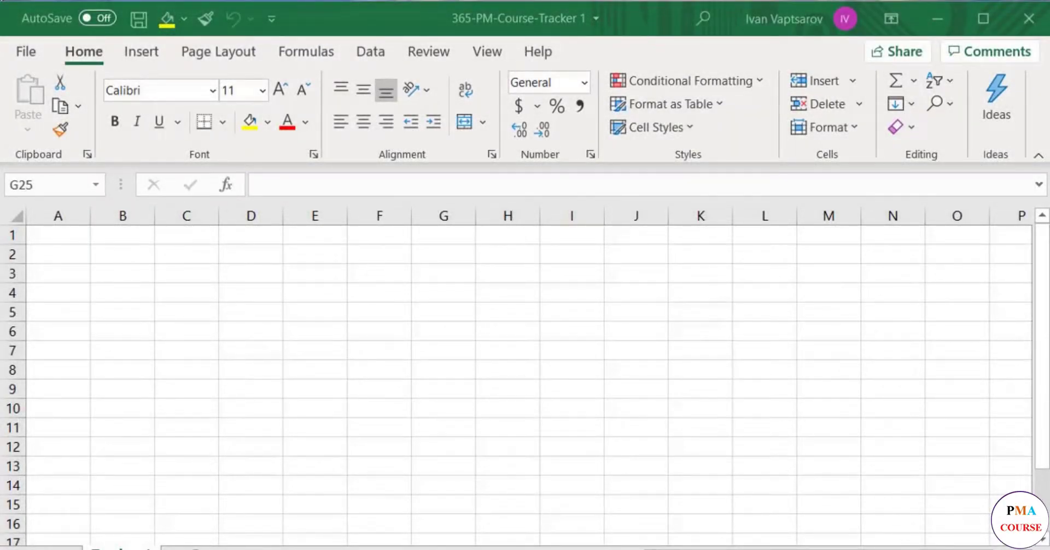
- Fill the entire worksheet's background with white
left_click(19, 214)
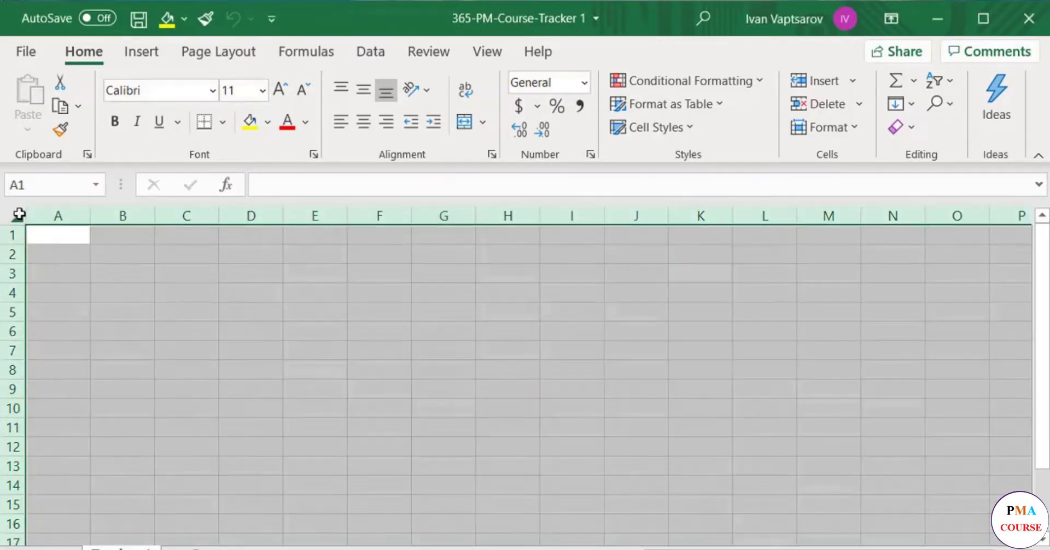
left_click(269, 122)
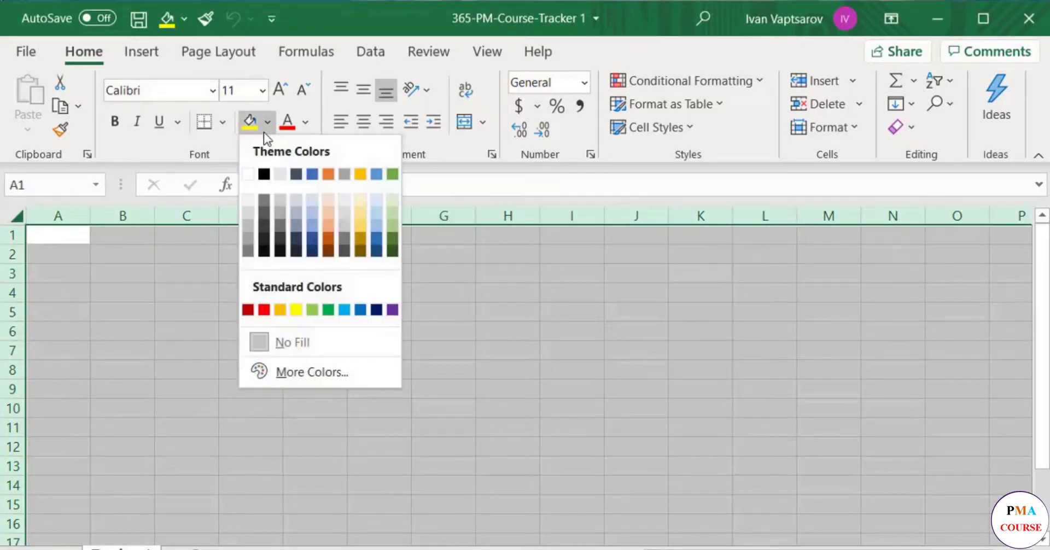
left_click(247, 174)
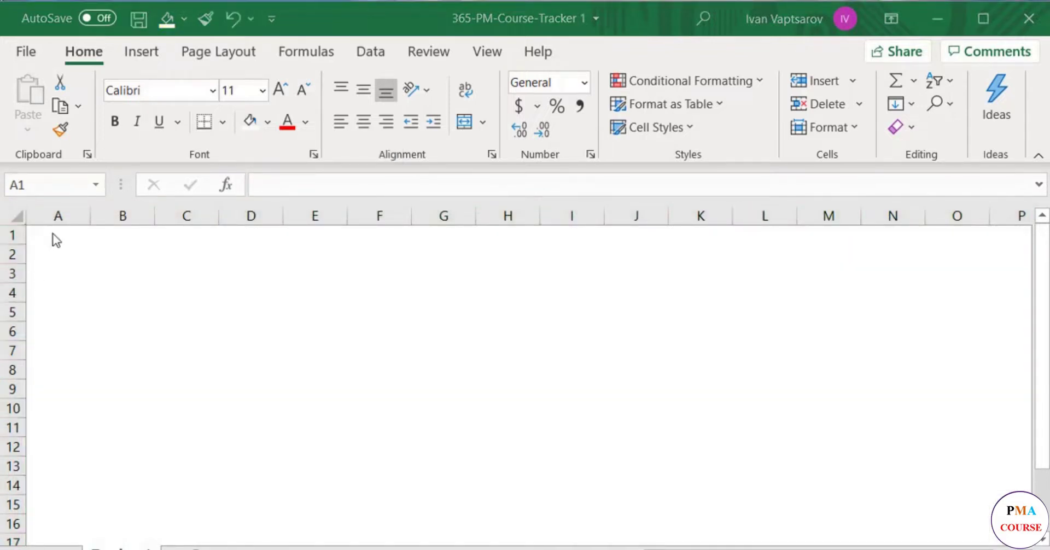
- Narrow column A to a slim margin and slightly reduce the height of row 1
left_click(57, 232)
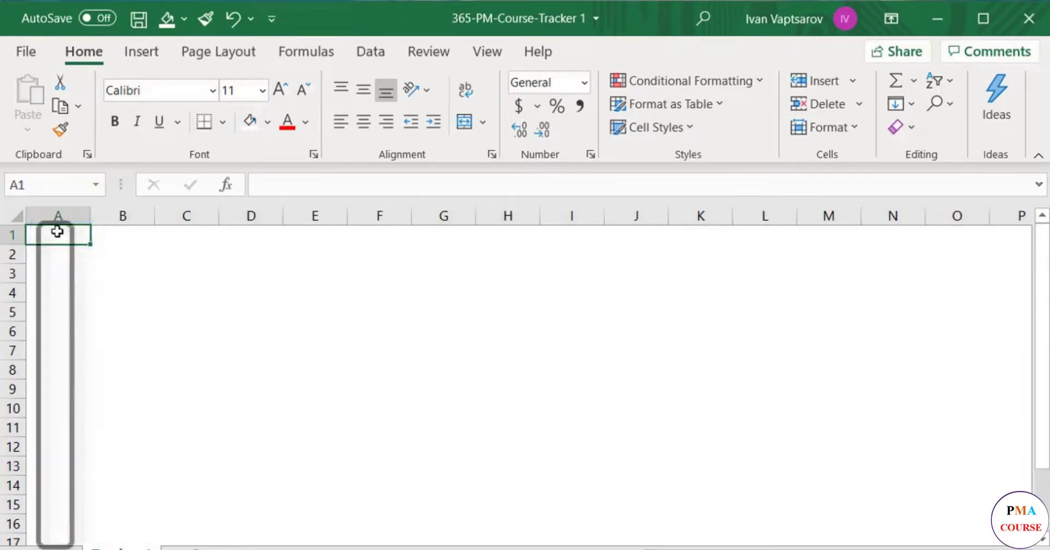
left_click(110, 251)
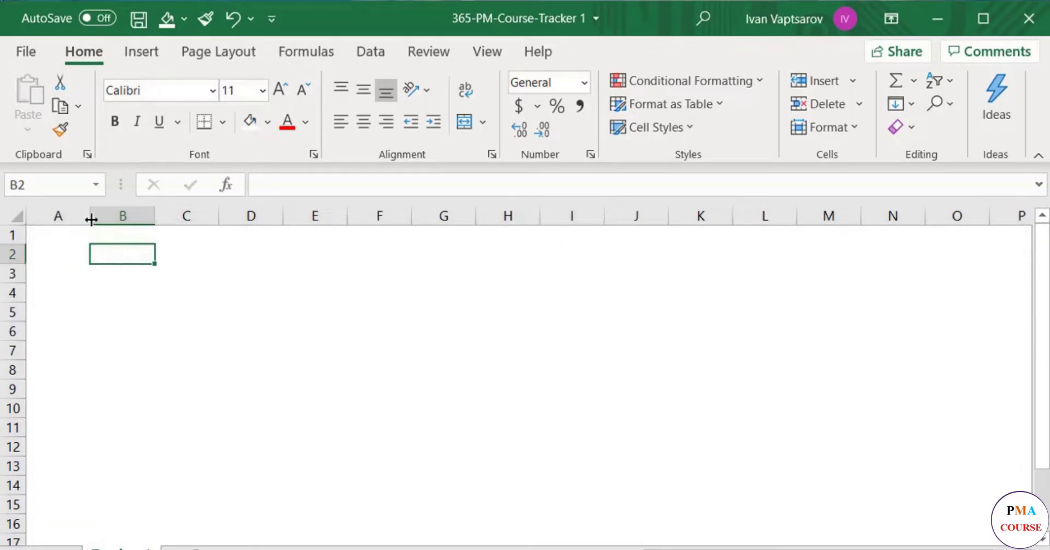
left_click_drag(90, 216, 15, 238)
left_click(16, 234)
- Enter the header "Country" in cell B2
left_click(75, 251)
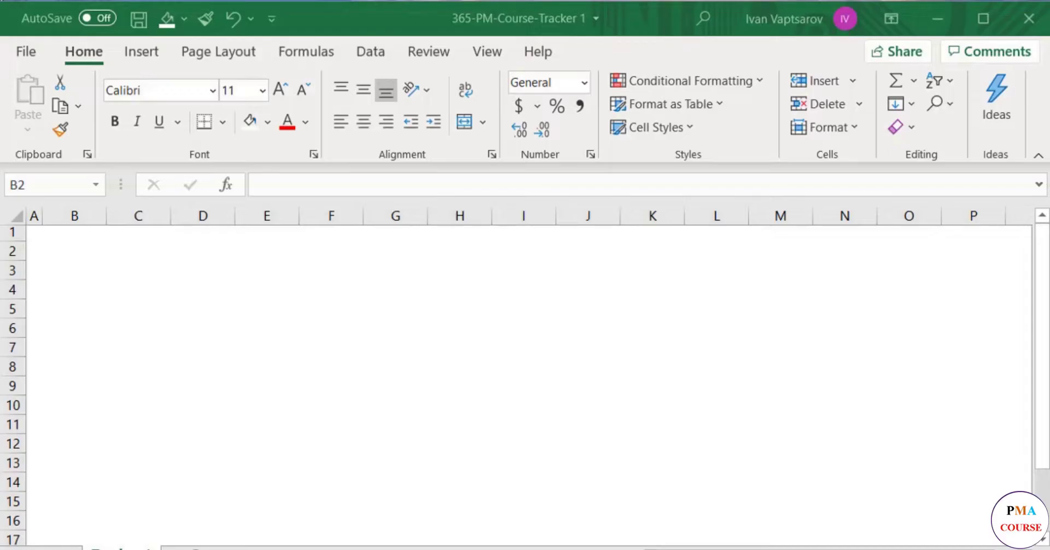
left_click(76, 251)
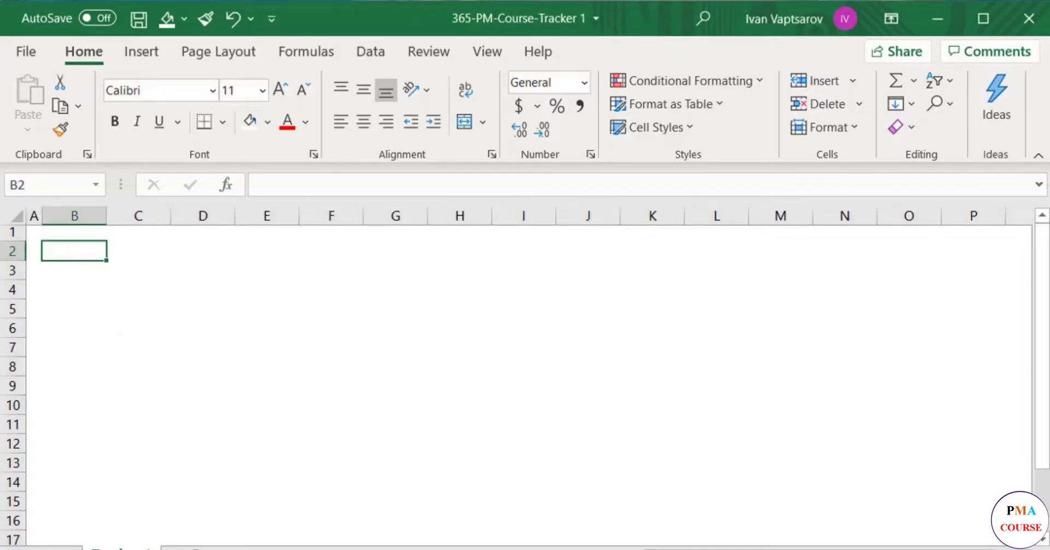
type("Country")
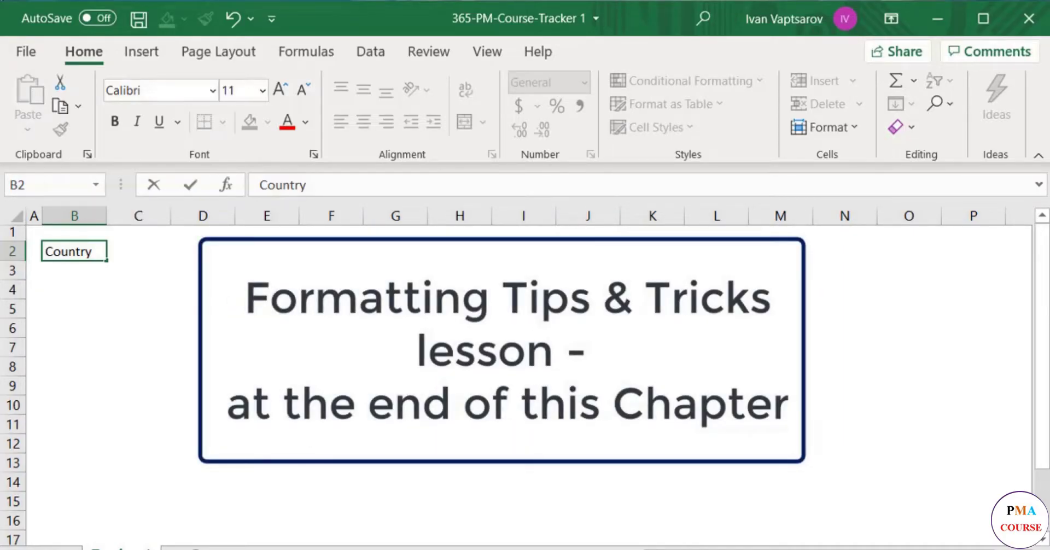
key("Return")
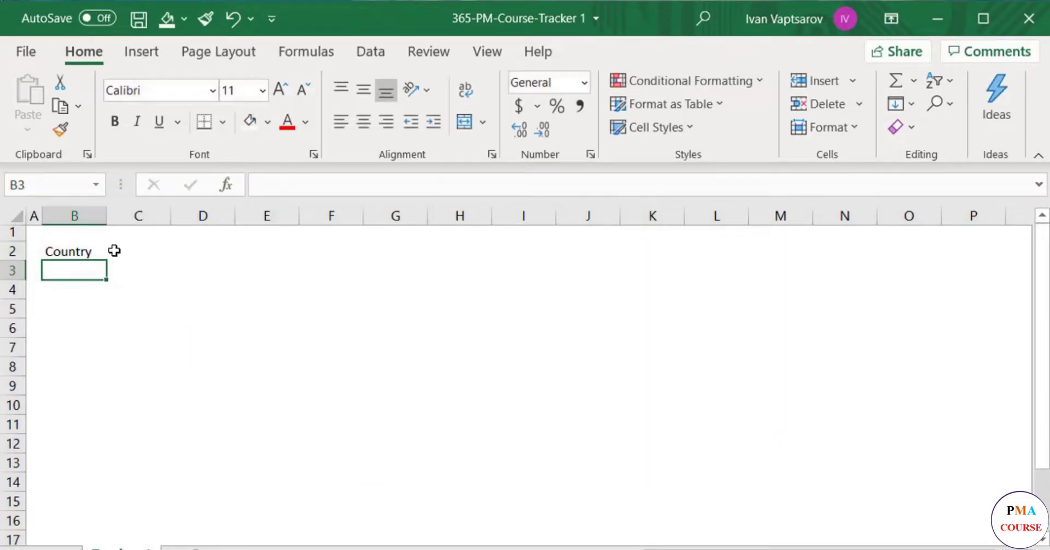
- Format the Country header in B2 with the standard Blue fill and a white font
left_click(106, 252)
left_click(269, 121)
left_click(359, 308)
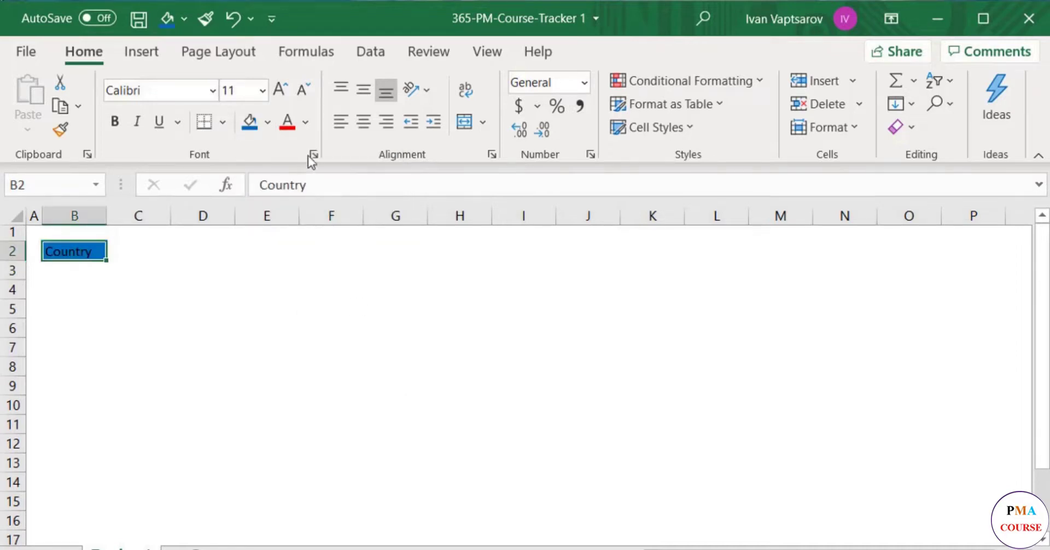
left_click(305, 122)
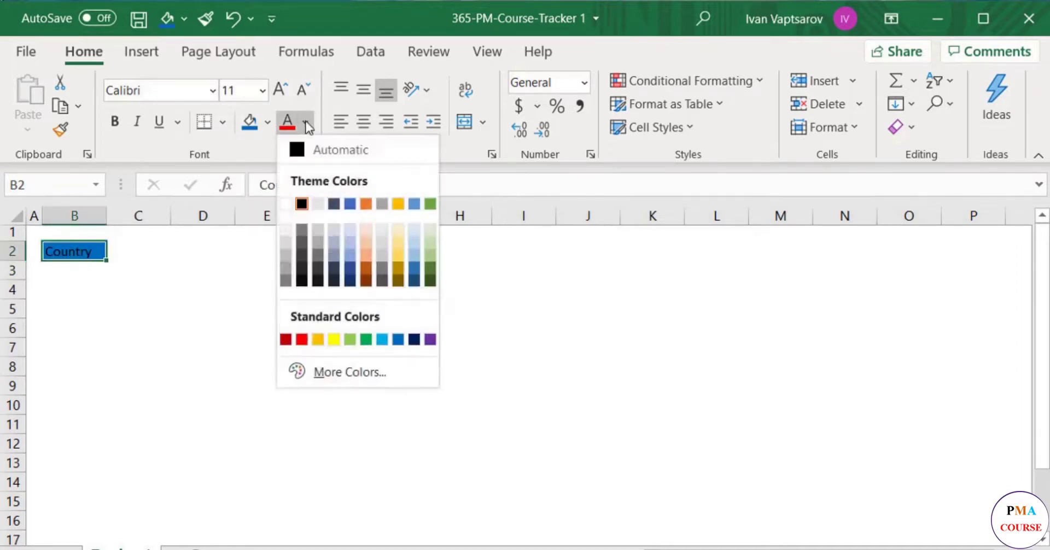
left_click(290, 206)
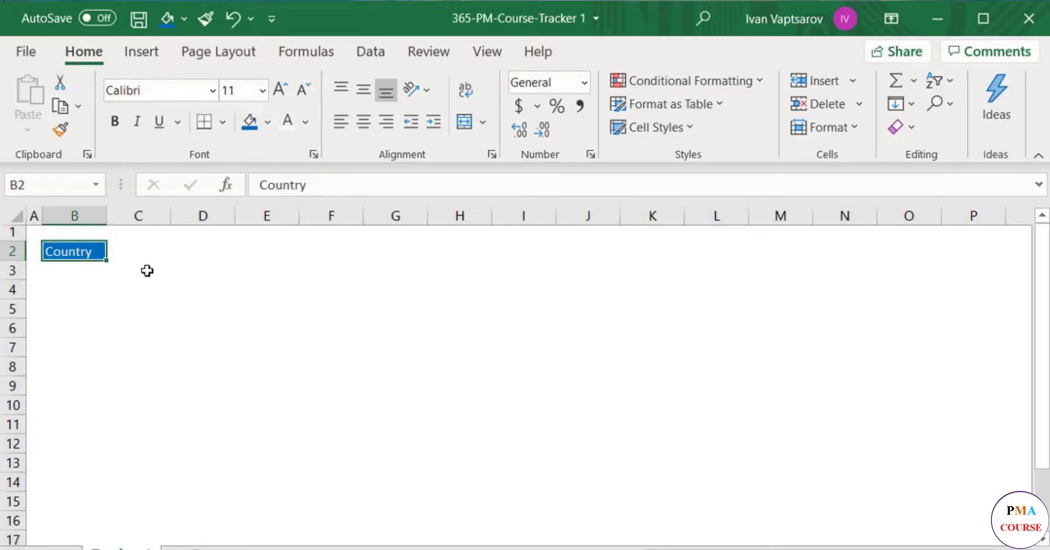
- List the countries Germany, France, Singapore and Japan in cells B3 to B6
left_click_drag(91, 269, 98, 332)
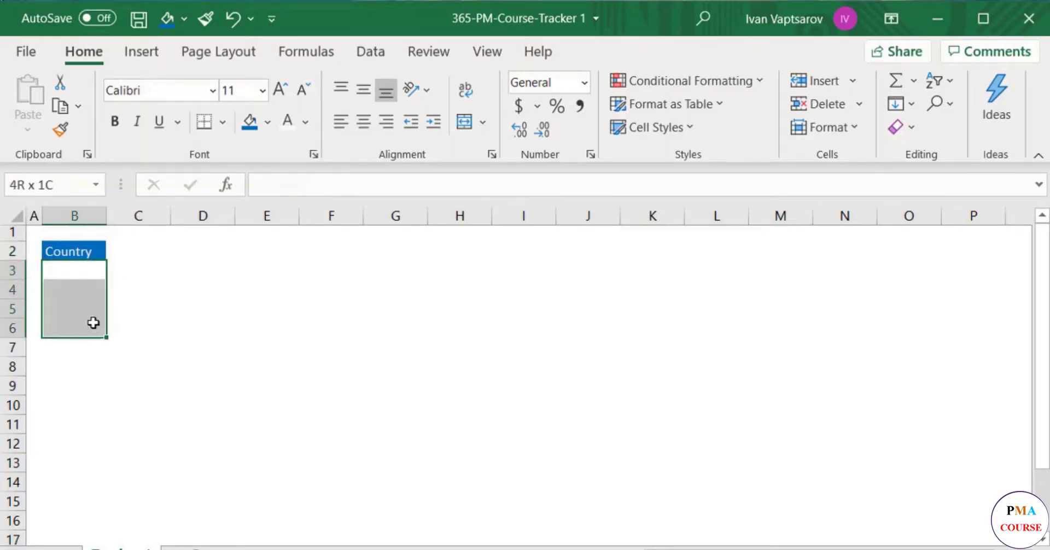
left_click(66, 274)
type("Germany")
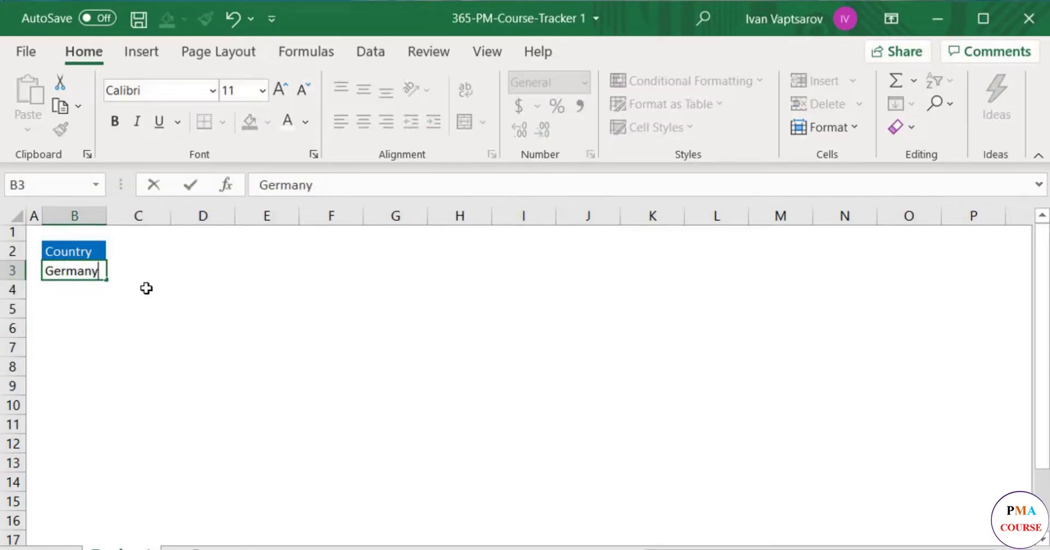
key("Return")
type("France")
key("Return")
type("Singapore")
key("Return")
type("Japan")
key("Return")
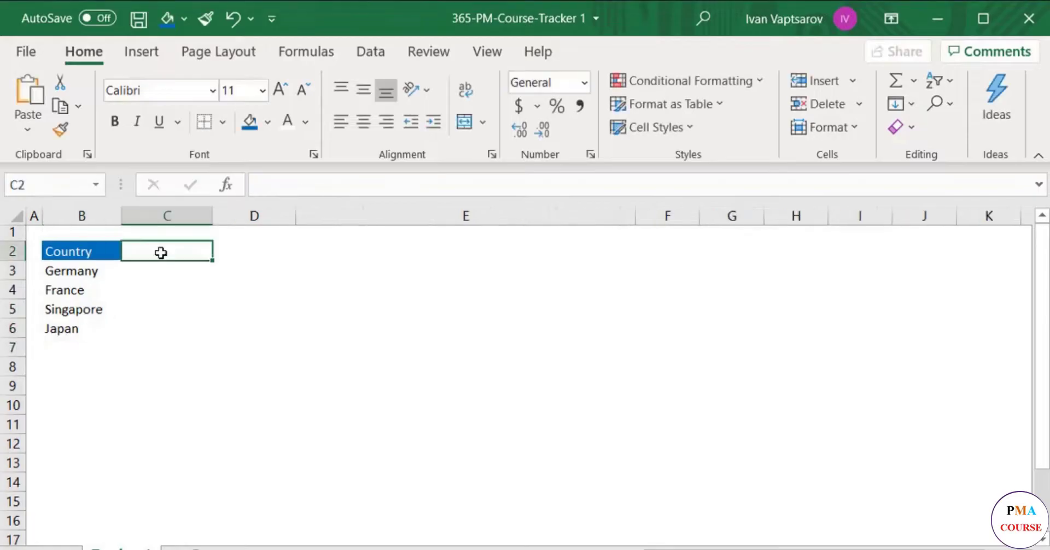
- Enter the header "Responsible" in C2 and give it the same blue fill and white font
type("Responsible")
key("Return")
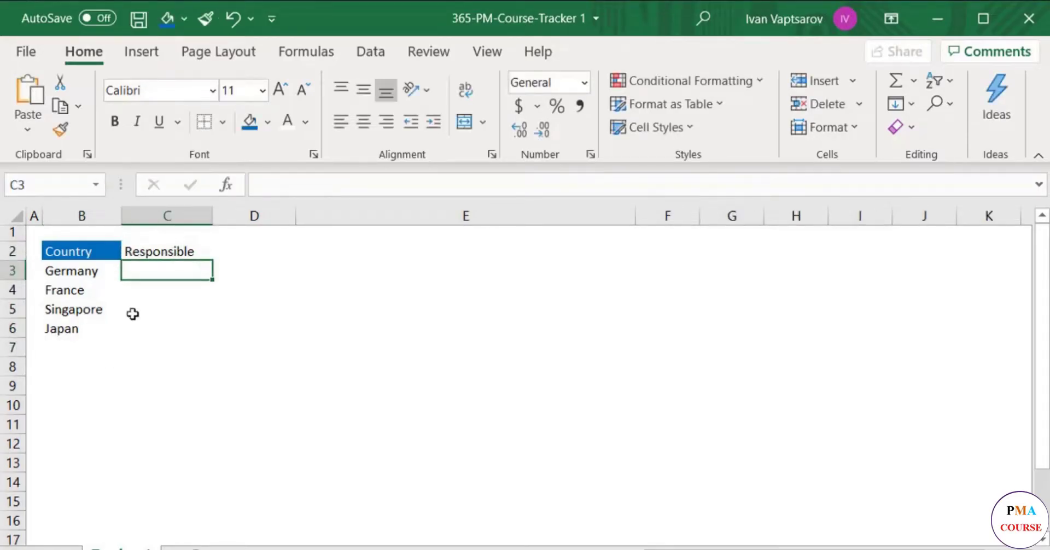
left_click(203, 252)
left_click(249, 124)
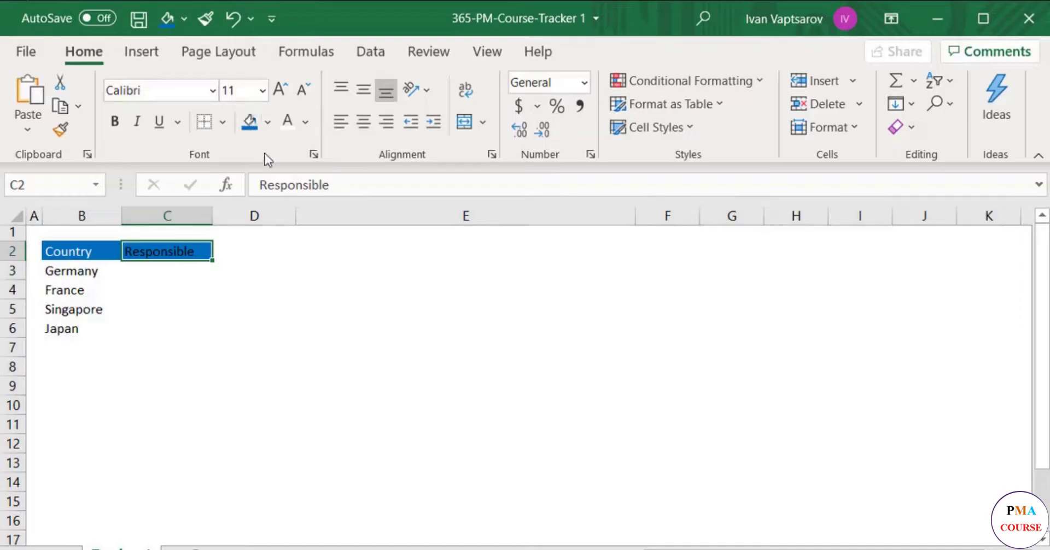
left_click(285, 125)
- Enter the responsible persons' names for the four countries in C3 to C6 and auto-fit the width of column C
left_click(189, 271)
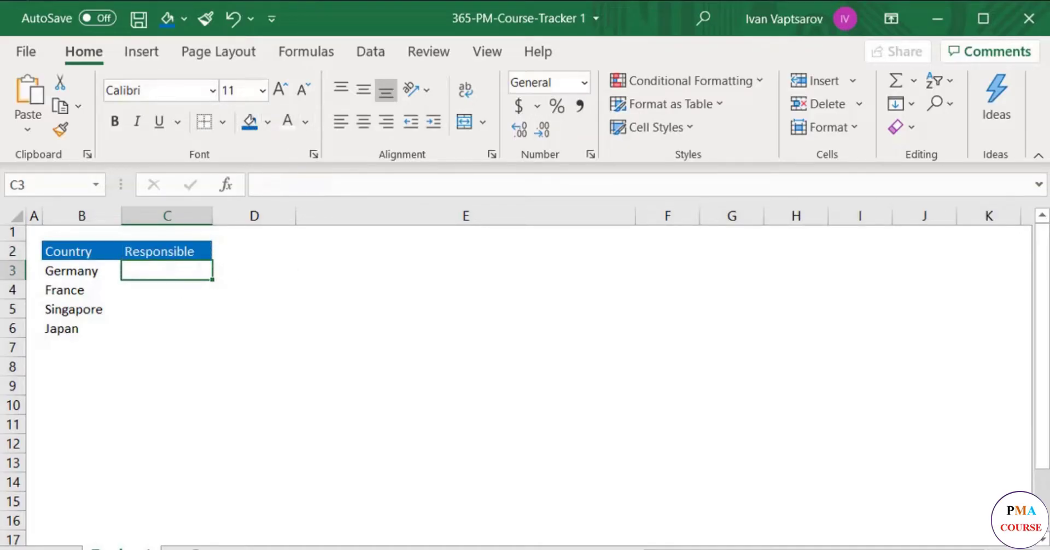
type("Max N")
key("Return")
type("Frank R")
key("Return")
type("George P")
key("Return")
type("Akira S")
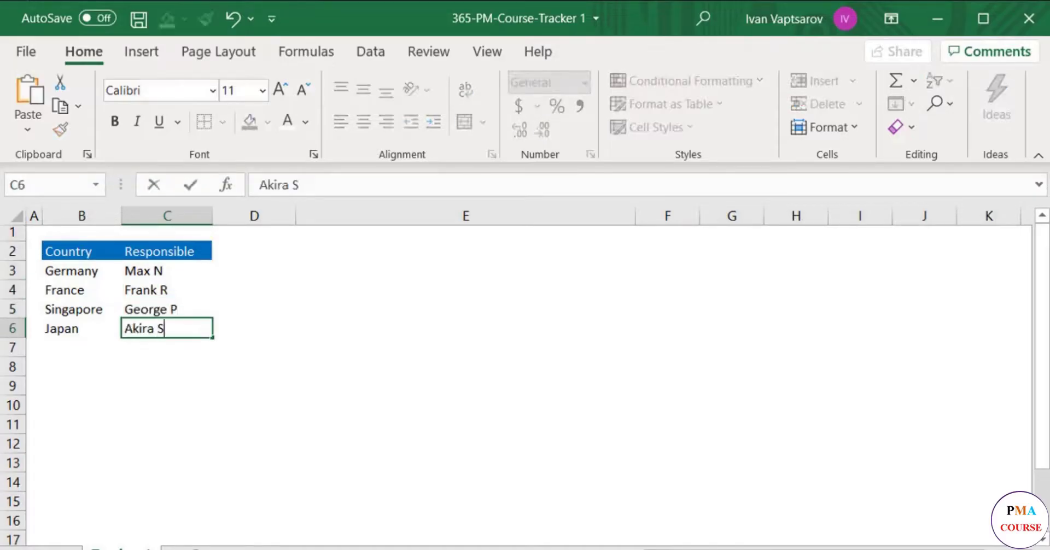
key("Return")
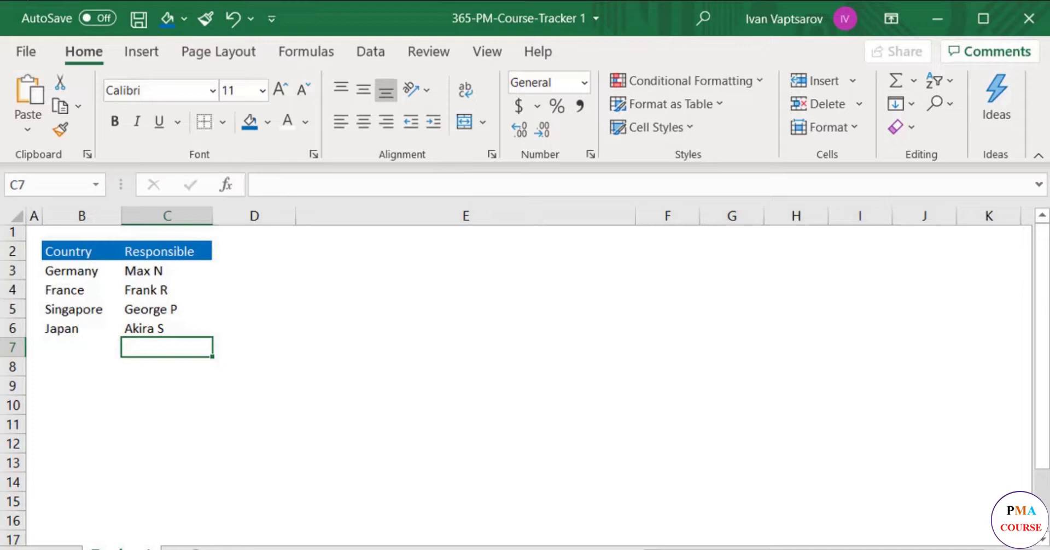
left_click(165, 251)
double_click(213, 216)
- Enter the header "Status" in D2 and format it with the blue fill and white font
left_click(234, 249)
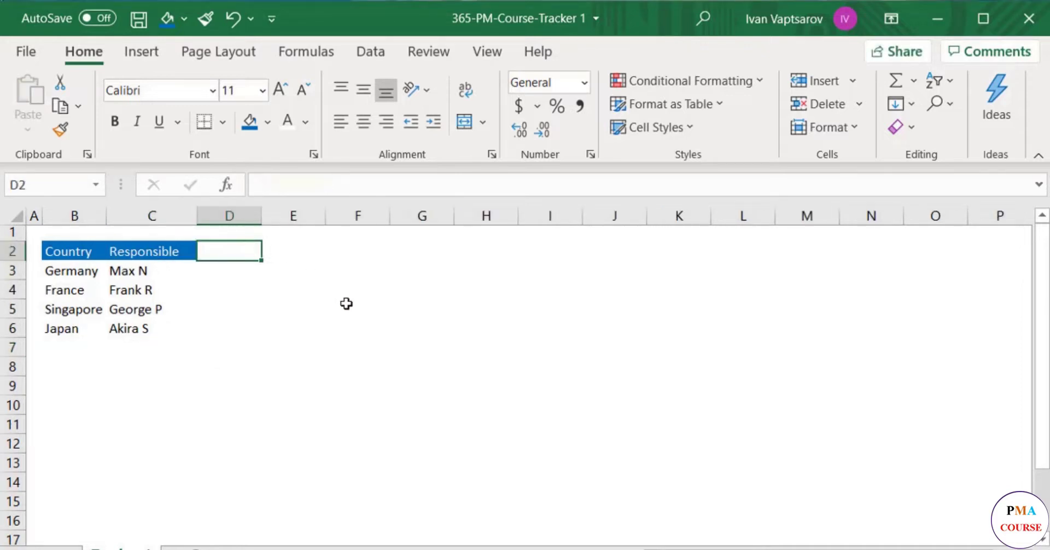
type("Status")
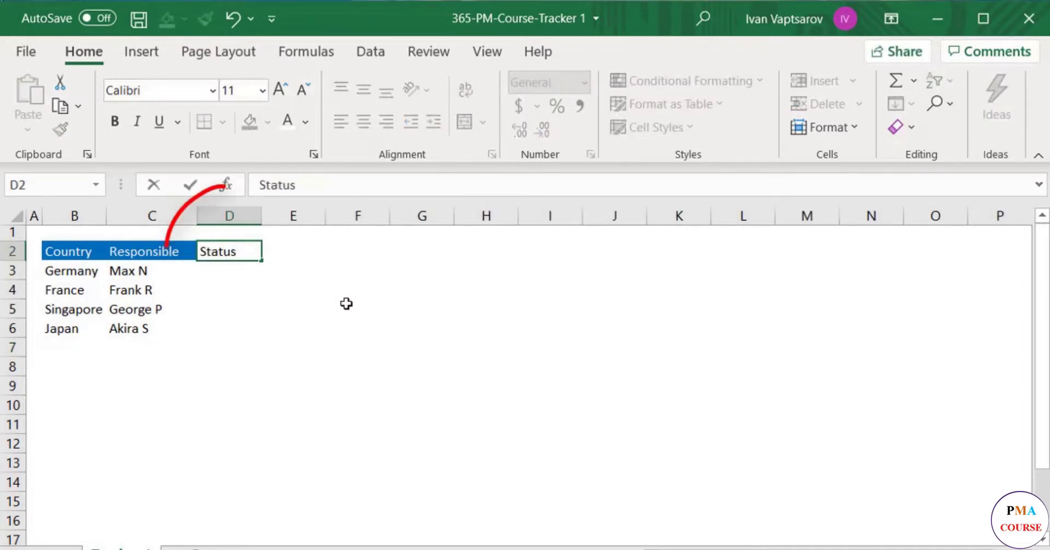
key("Return")
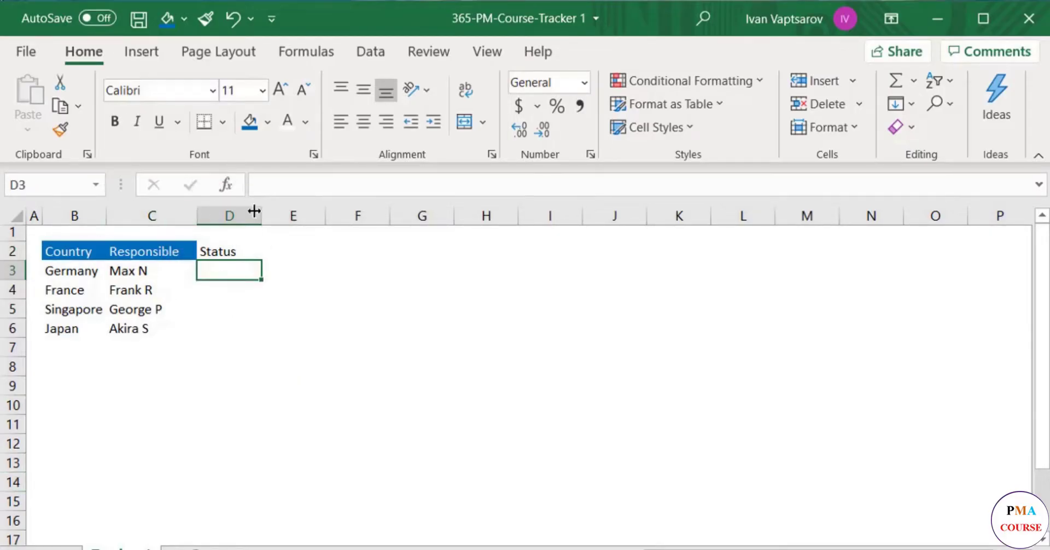
left_click(266, 252)
left_click(247, 253)
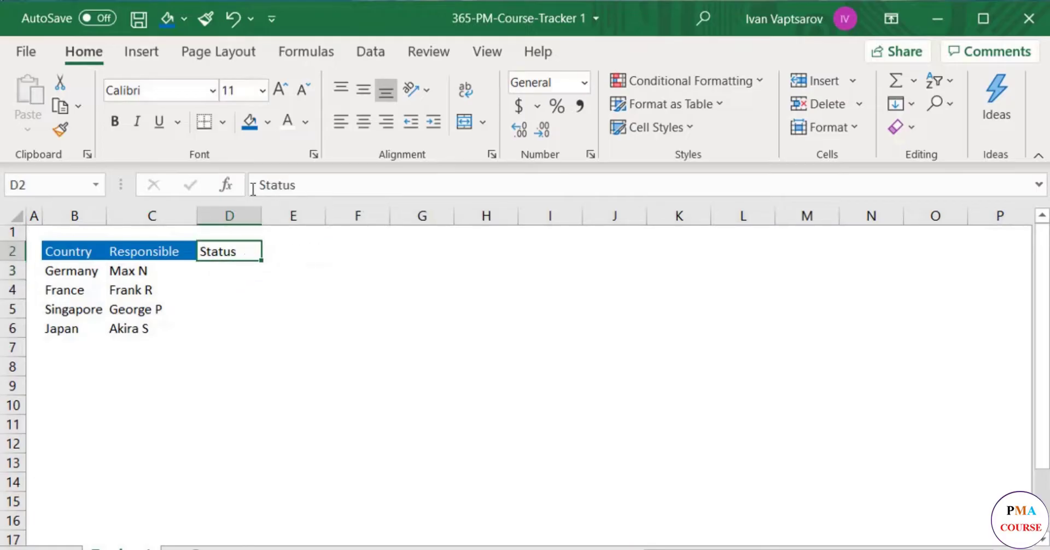
left_click(255, 125)
left_click(293, 125)
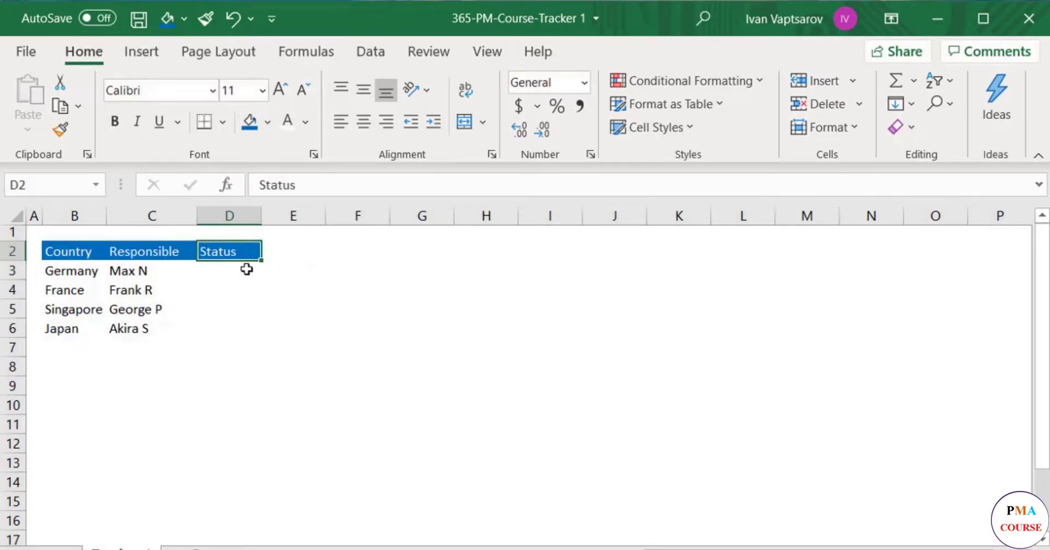
- Apply list data validation to the Status cells D3 to D6 with the source "Not Started, Ongoing, Completed"
left_click_drag(246, 270, 257, 326)
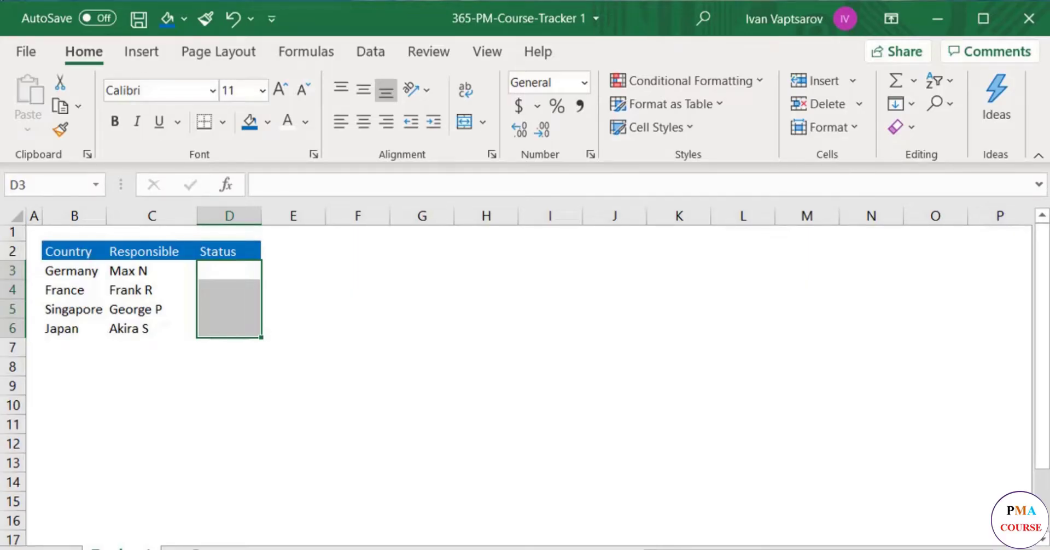
left_click(936, 502)
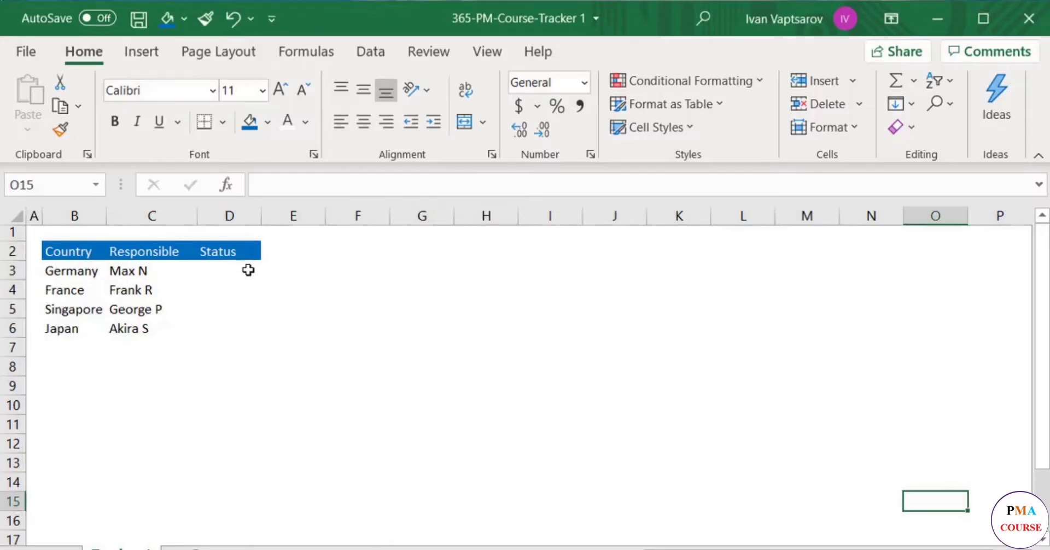
left_click_drag(246, 270, 239, 331)
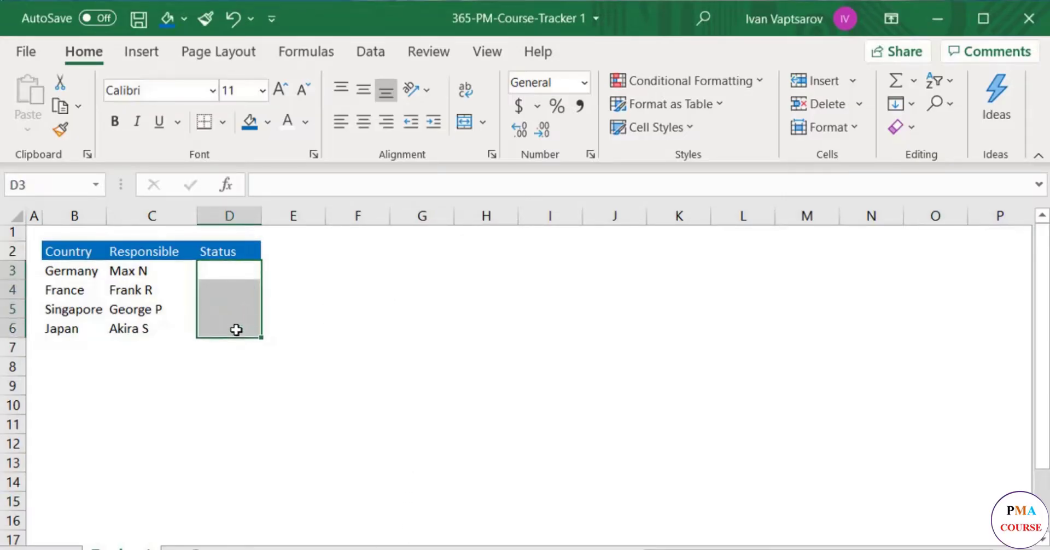
left_click(368, 53)
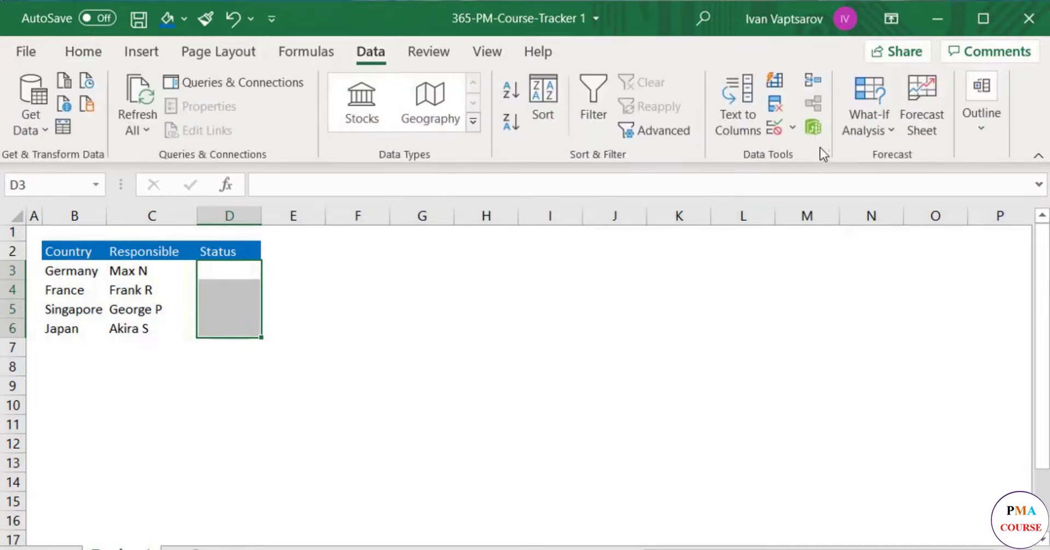
left_click(776, 127)
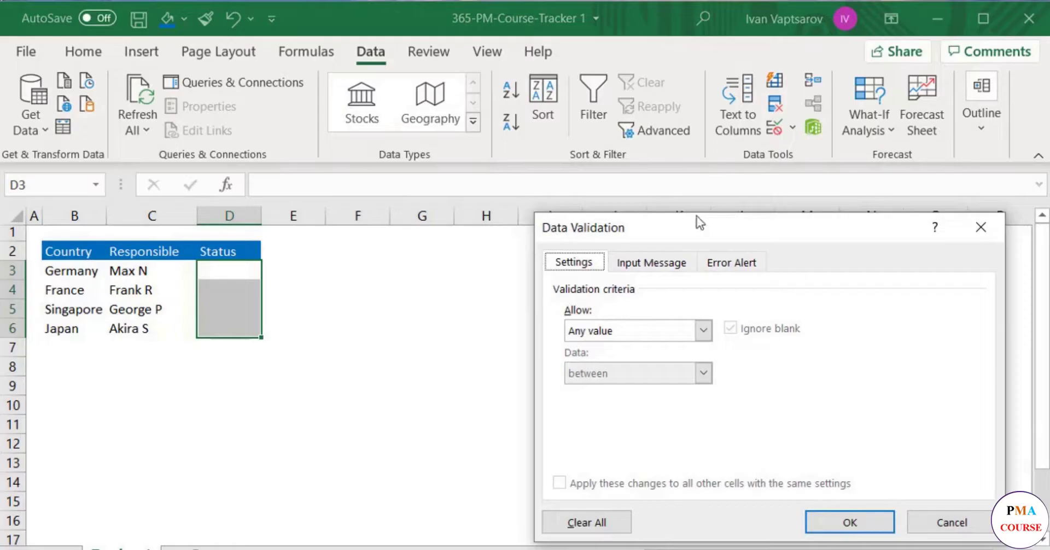
left_click(705, 332)
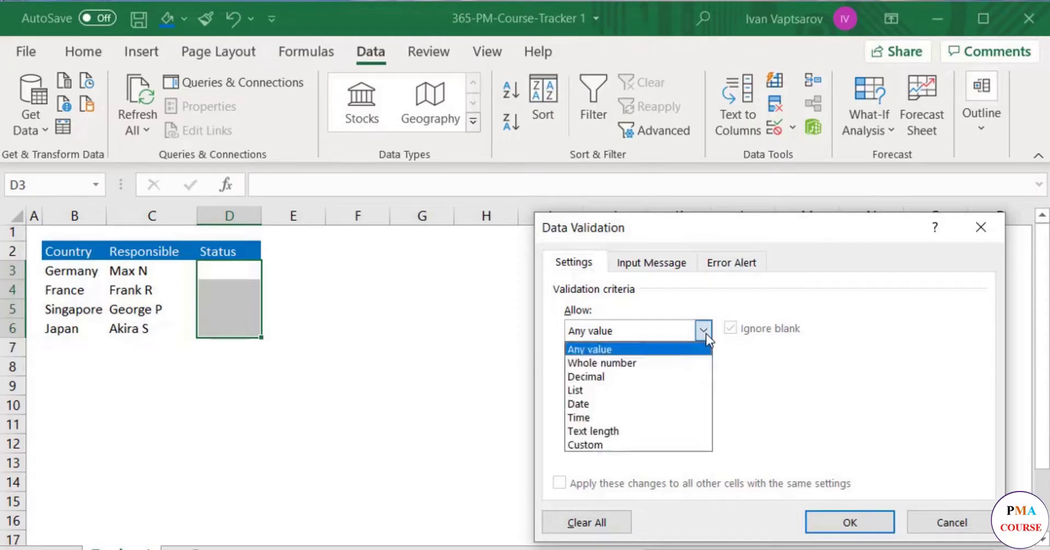
left_click(692, 390)
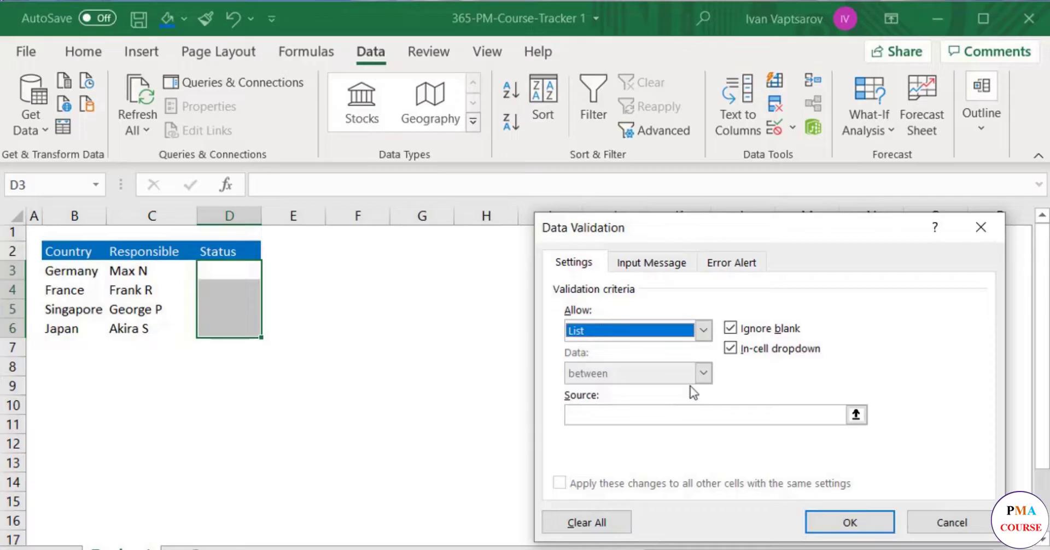
left_click(687, 414)
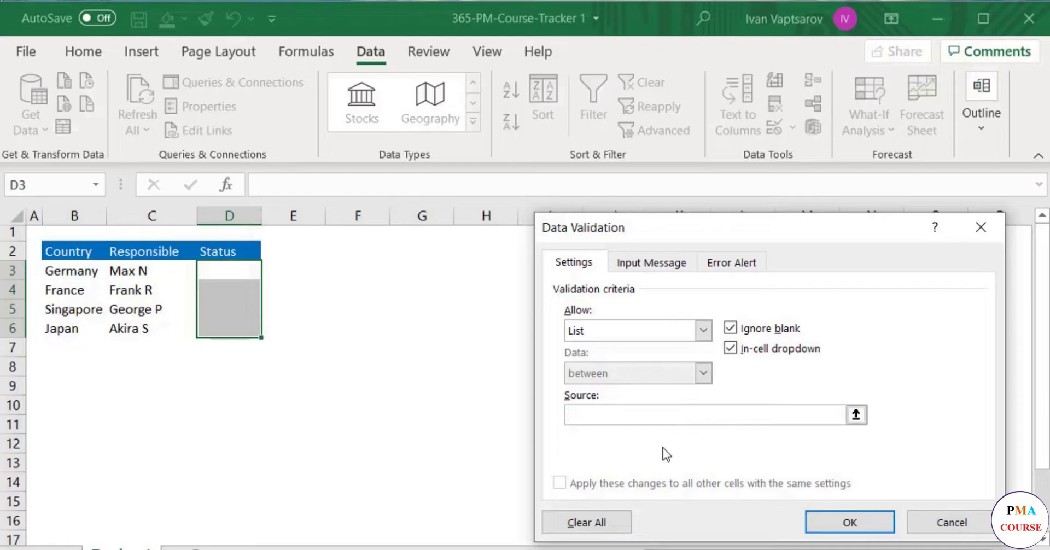
type("Not Started, Ongoing, Completed")
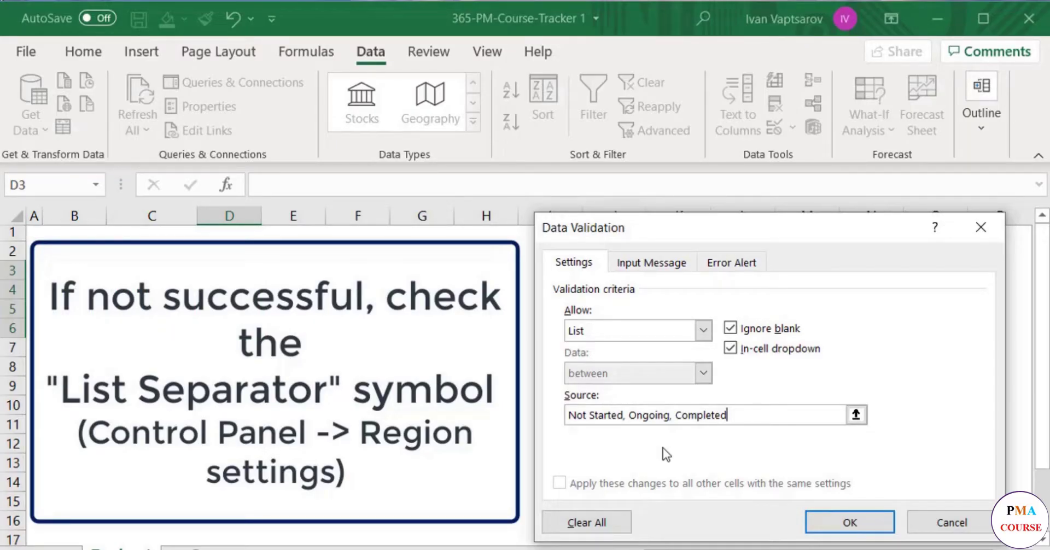
left_click(851, 524)
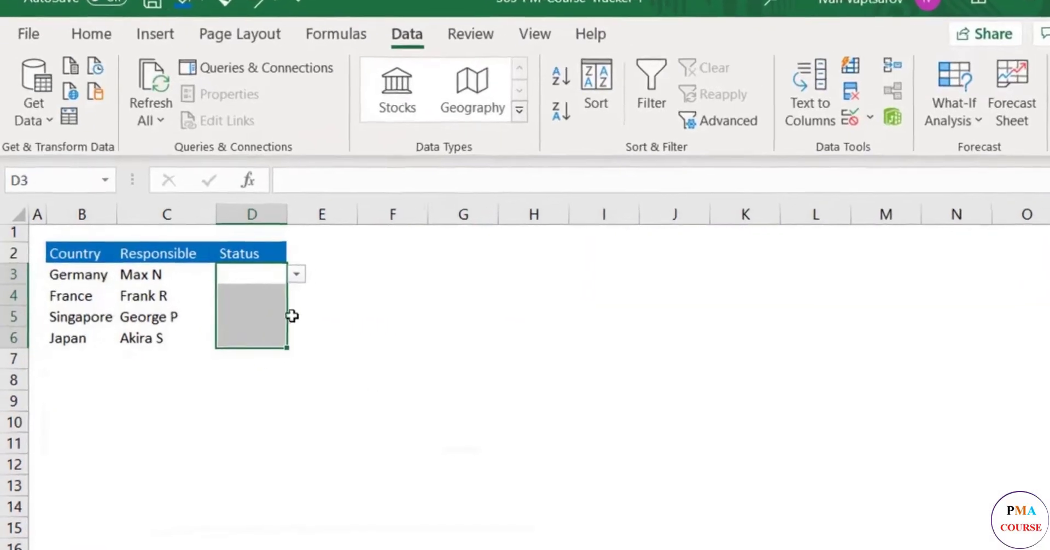
- Check the options offered by the drop-down list in status cell D3, leaving the cell empty
left_click(275, 274)
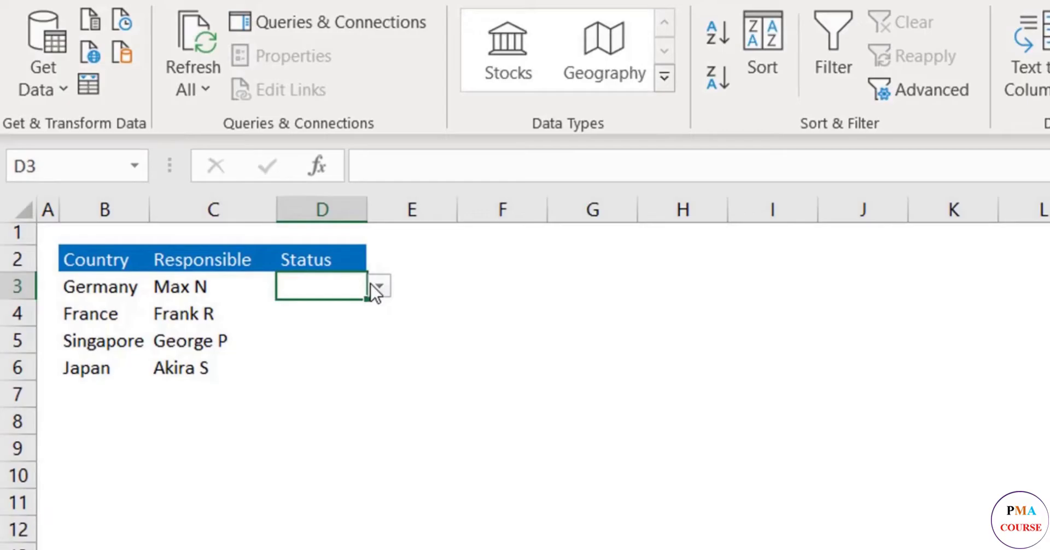
left_click(297, 274)
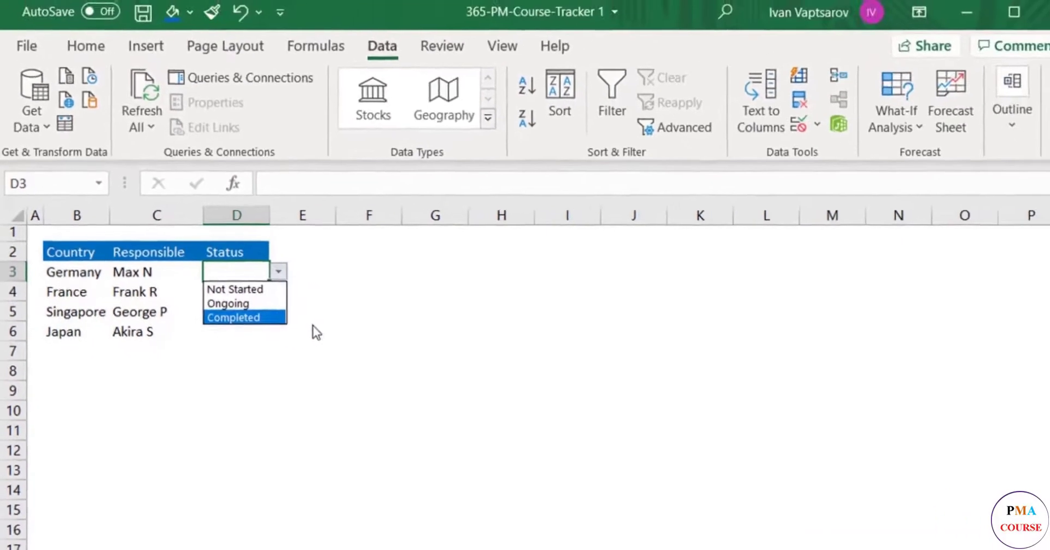
key("Escape")
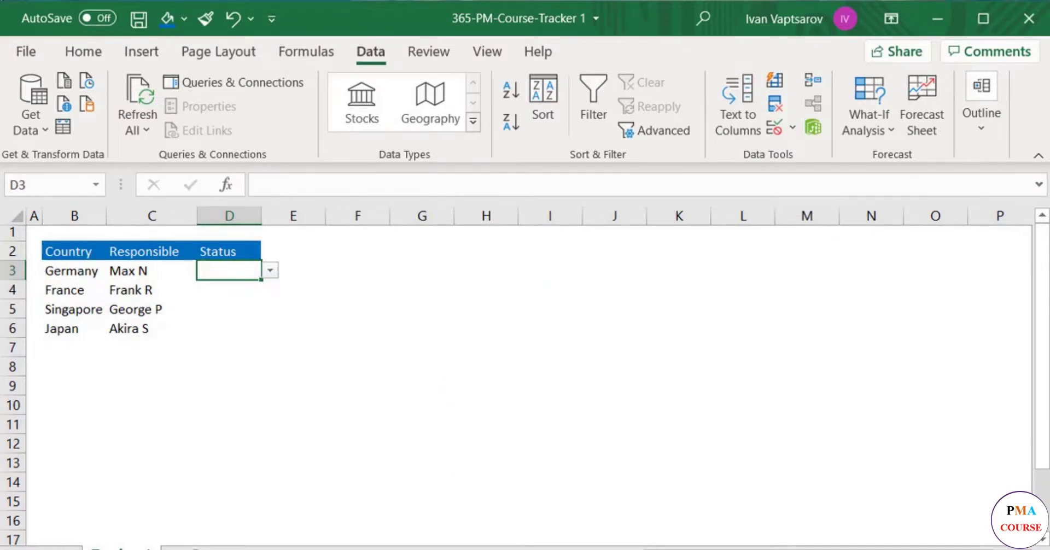
- Create a conditional formatting rule for D3 to D6 that formats only cells whose value is equal to "Not Started"
left_click_drag(231, 272, 228, 329)
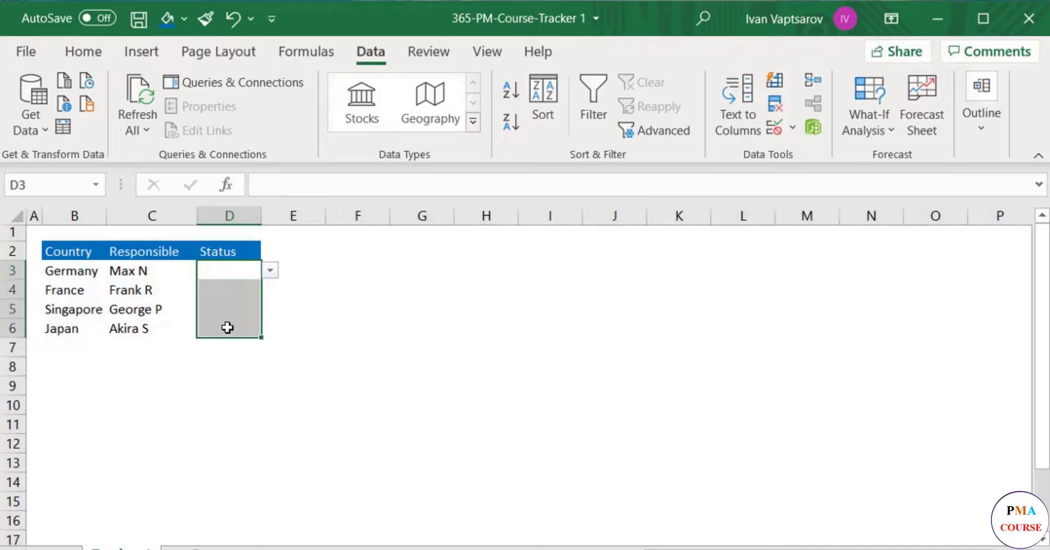
left_click(97, 61)
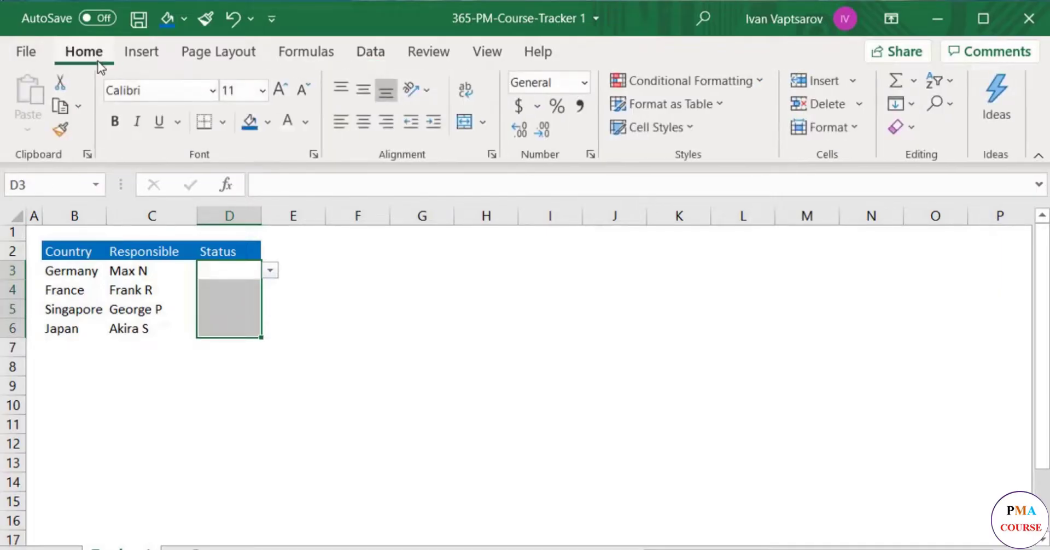
left_click(697, 83)
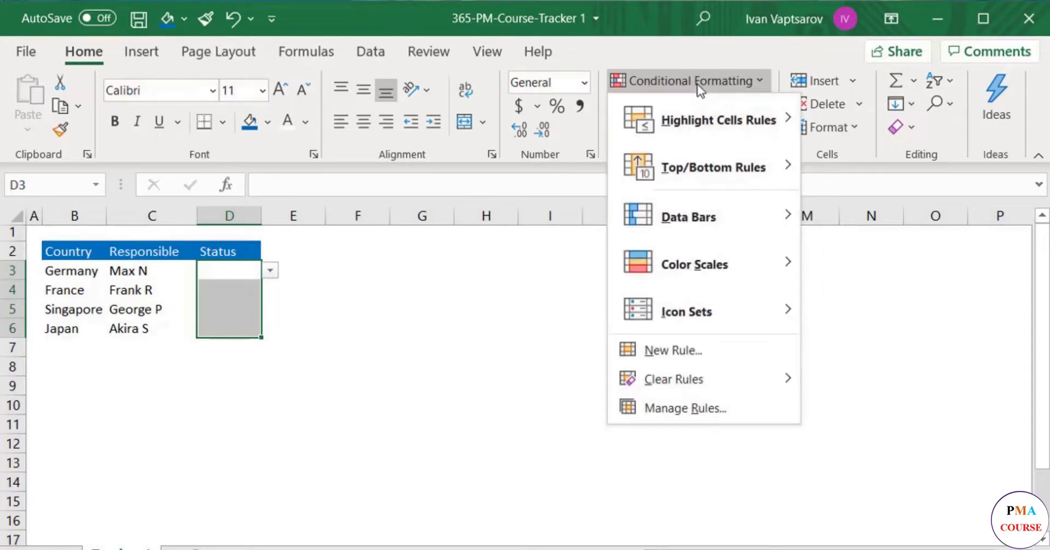
left_click(754, 349)
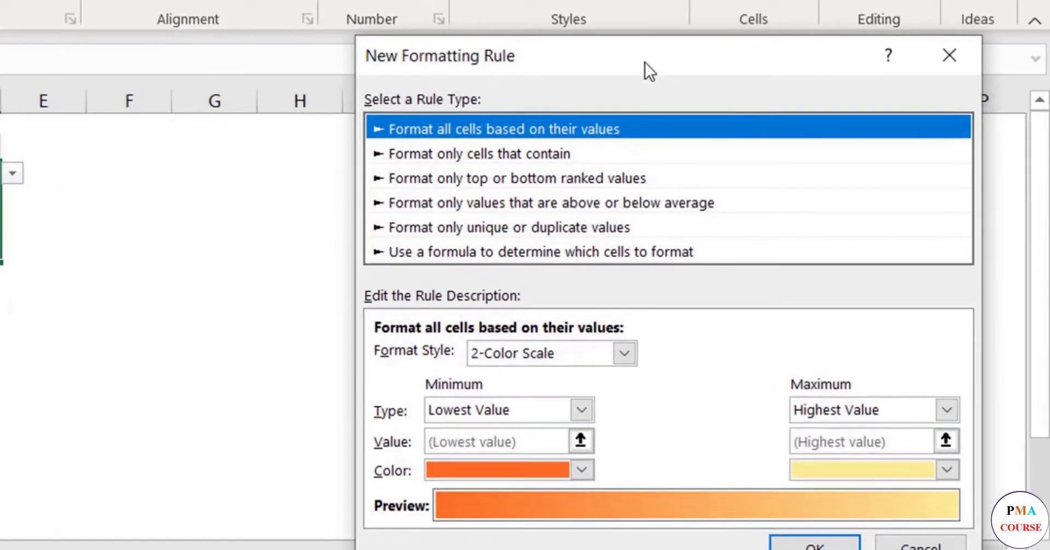
left_click(610, 154)
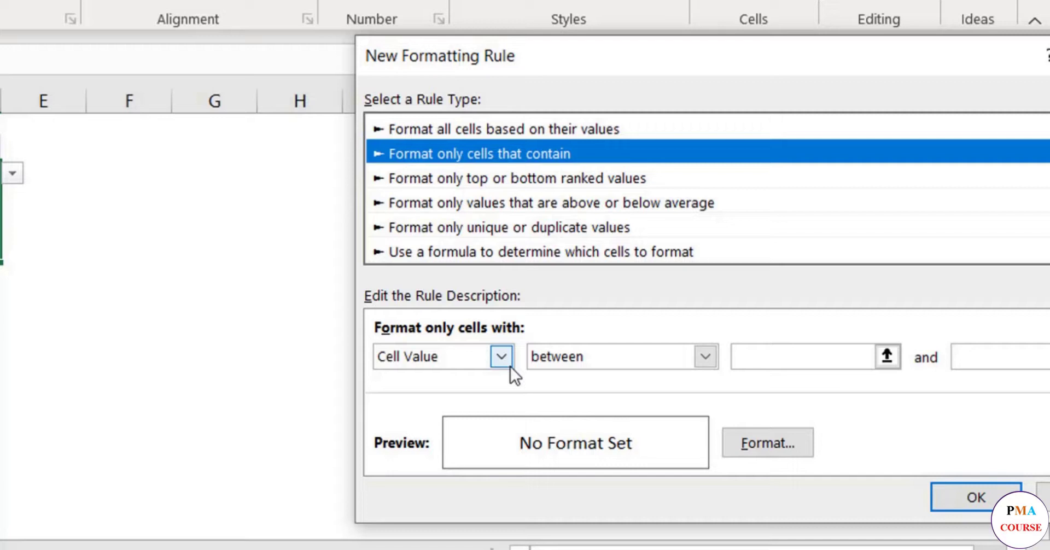
left_click(712, 360)
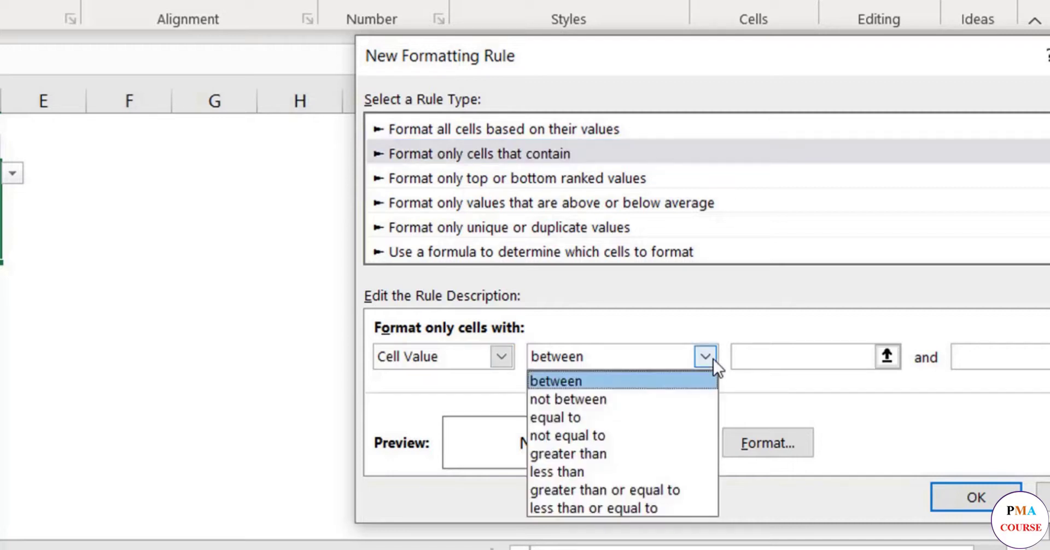
left_click(676, 416)
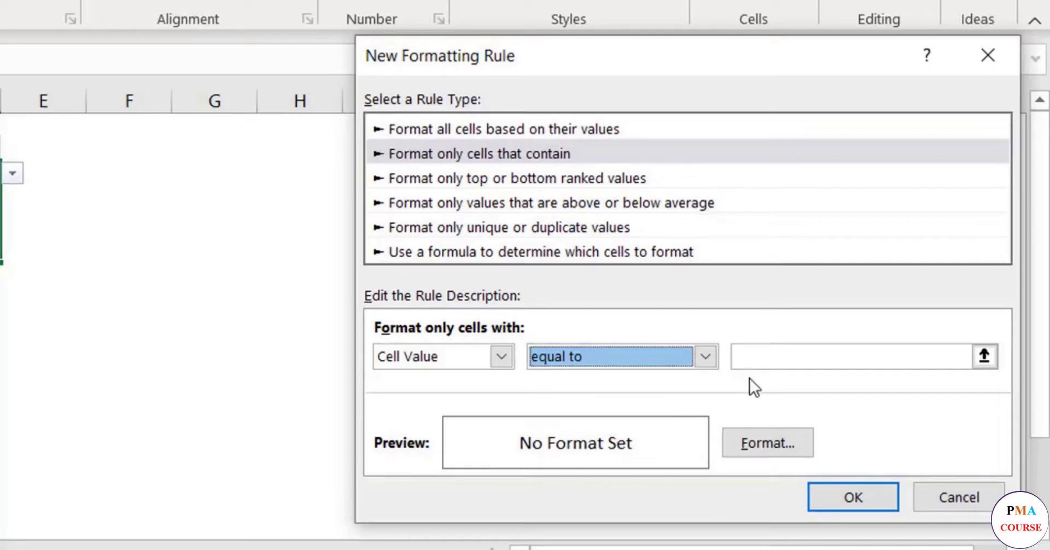
left_click(757, 358)
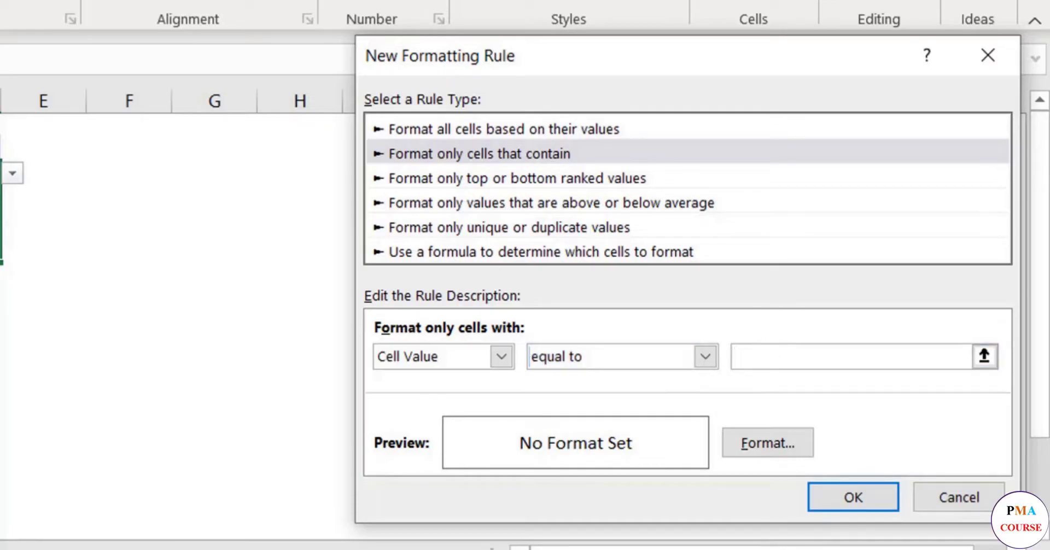
type("Not Star")
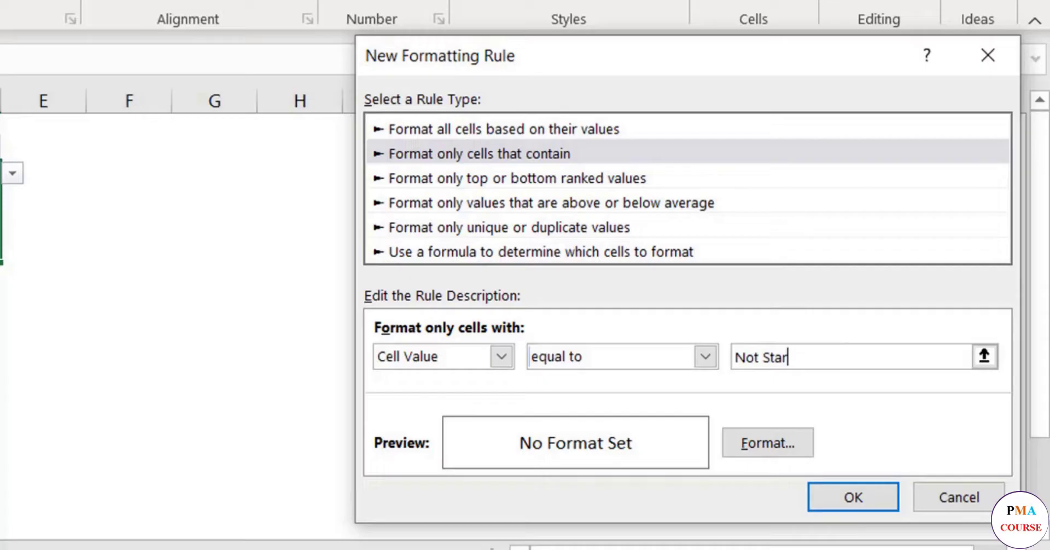
type("ted")
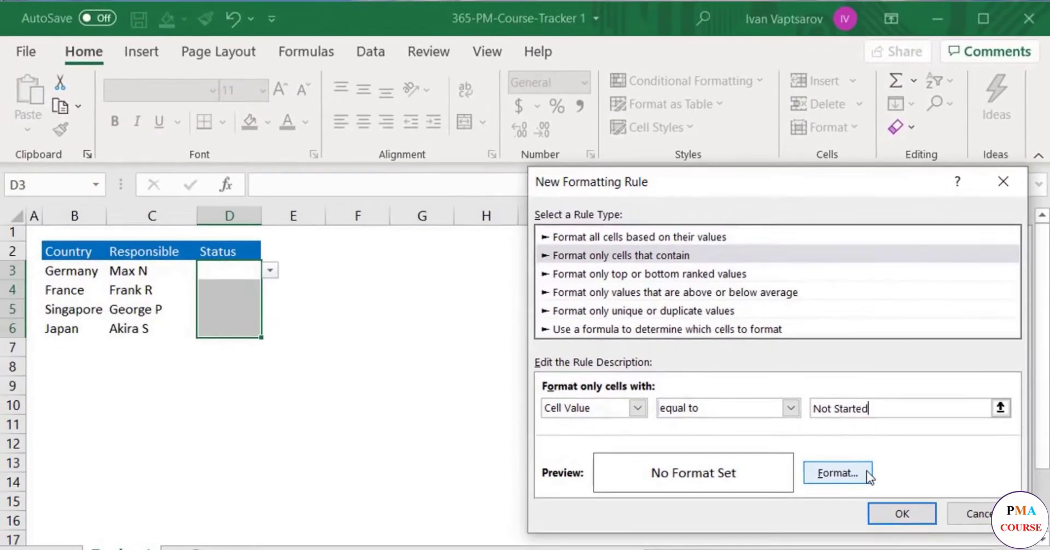
- Give the "Not Started" rule a medium grey background fill and apply the rule
left_click(807, 442)
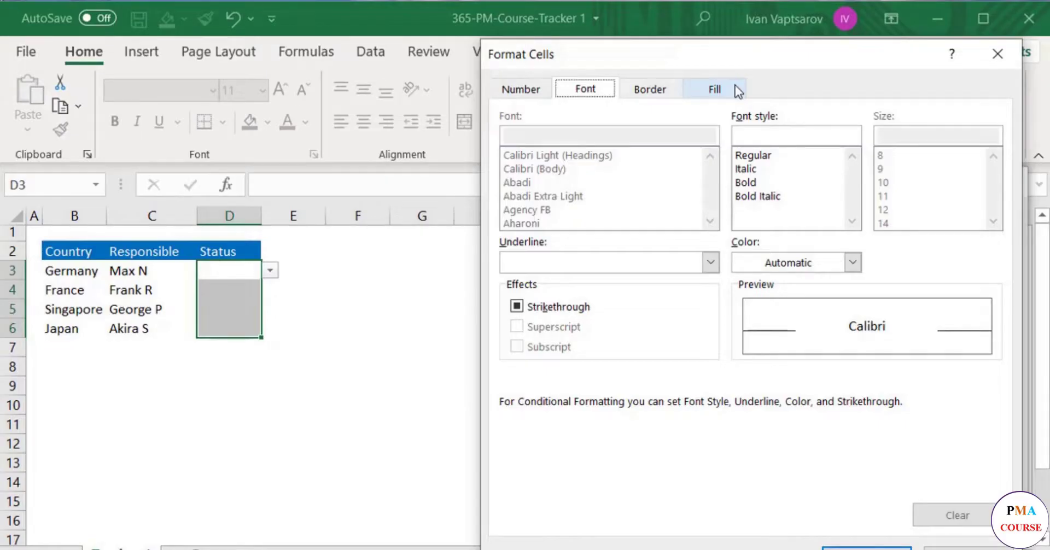
left_click(735, 86)
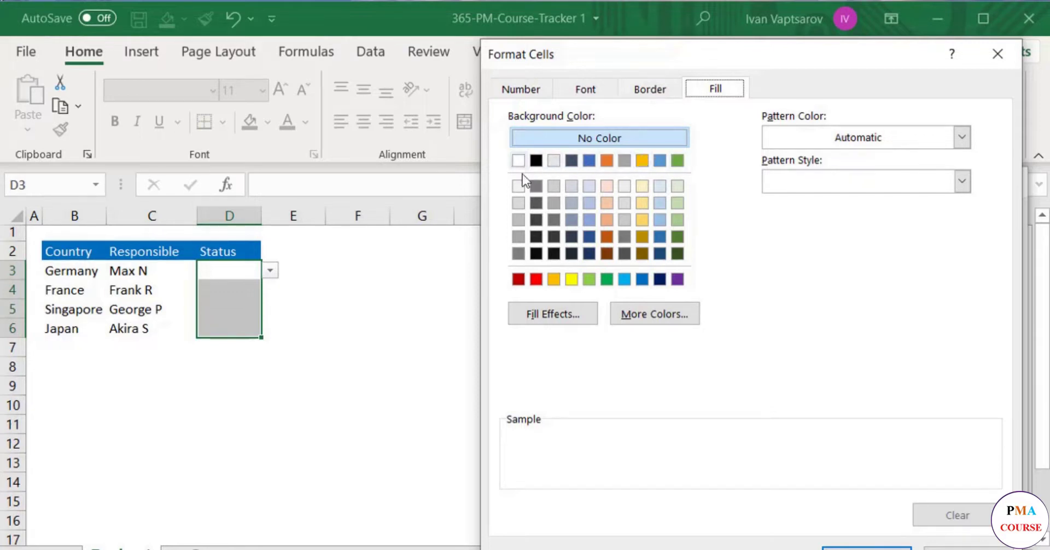
left_click(518, 236)
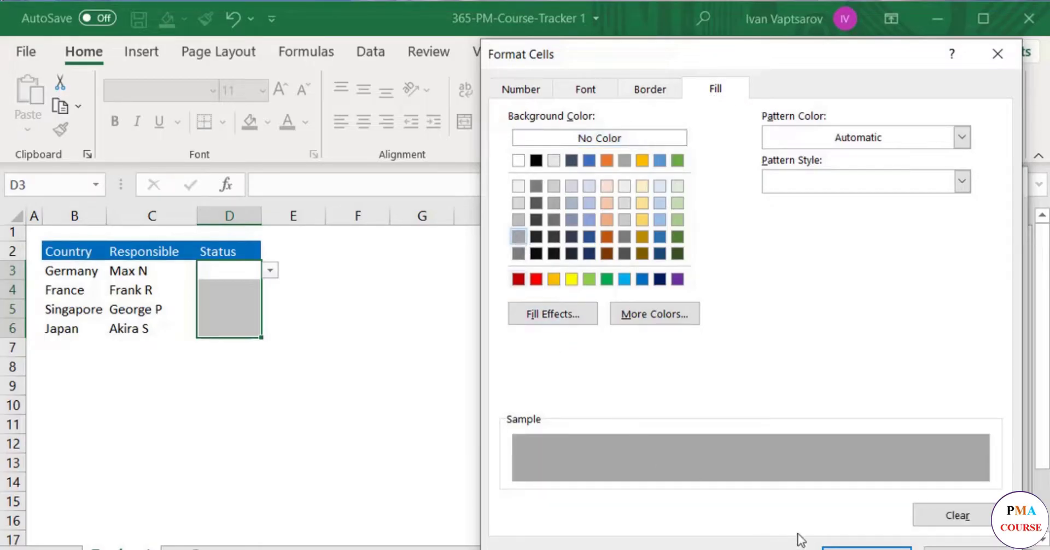
left_click(864, 547)
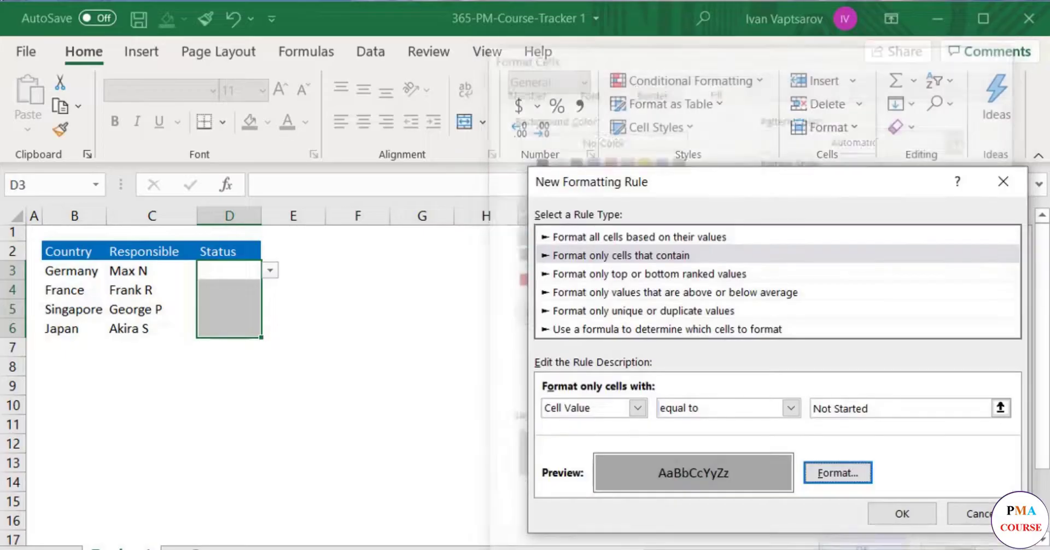
left_click(891, 517)
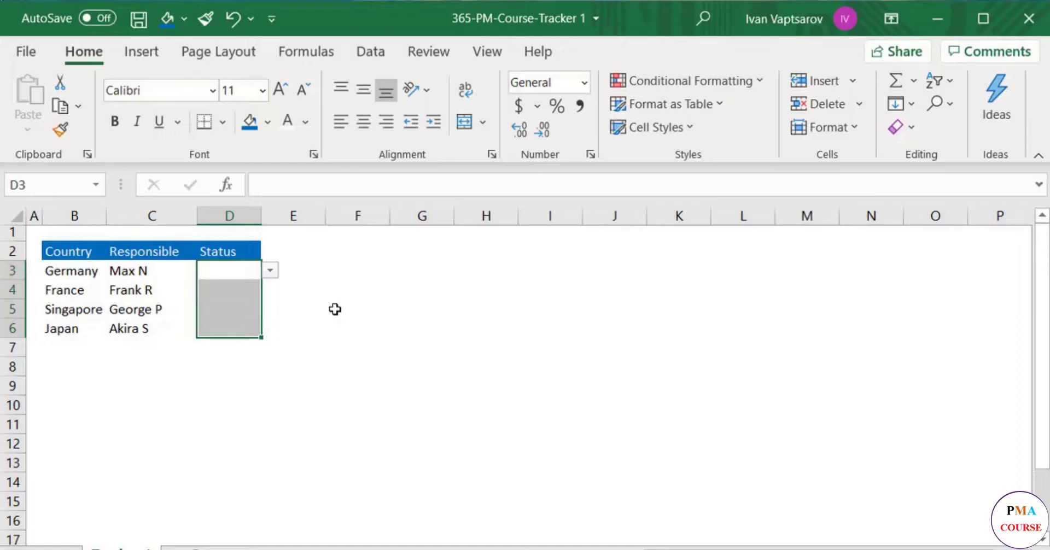
- Set the status of all four countries in D3 to D6 to "Not Started" and widen column D to fit the text
left_click(257, 270)
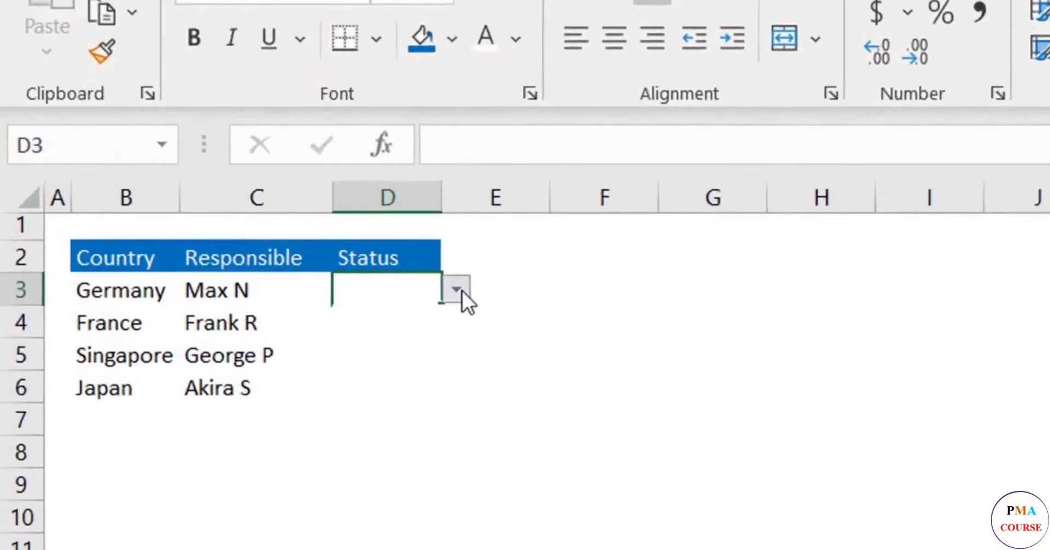
left_click(459, 290)
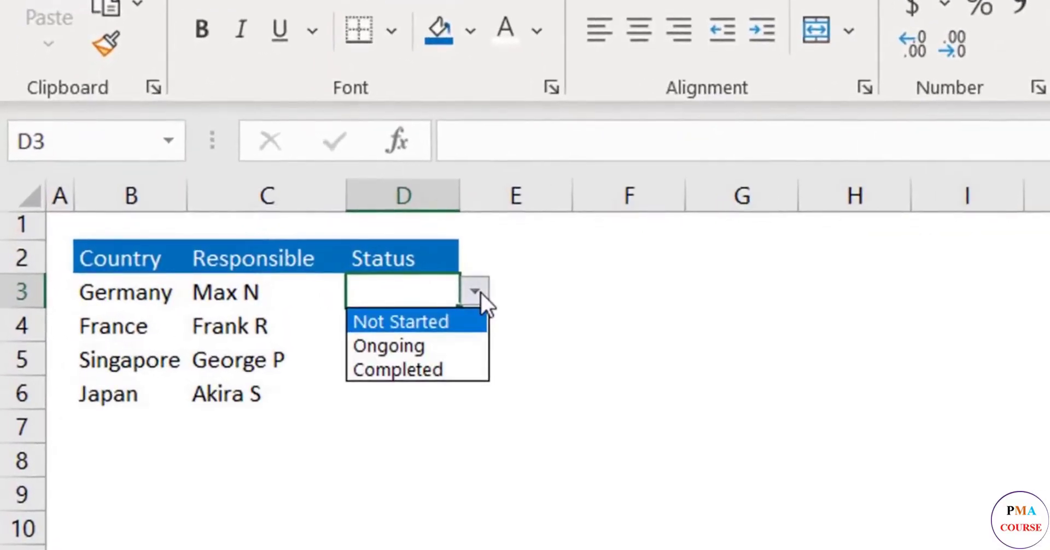
left_click(459, 321)
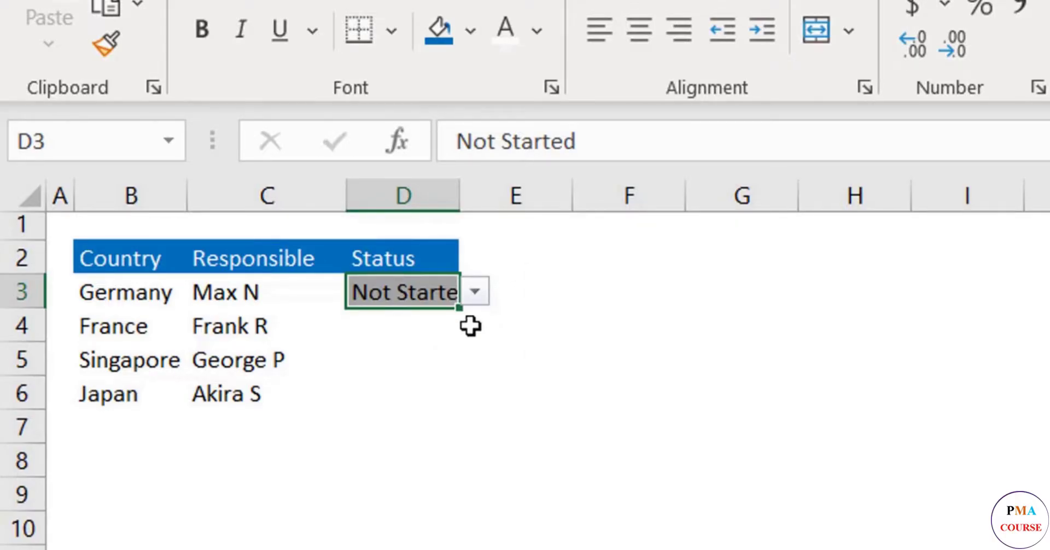
left_click_drag(473, 210, 494, 211)
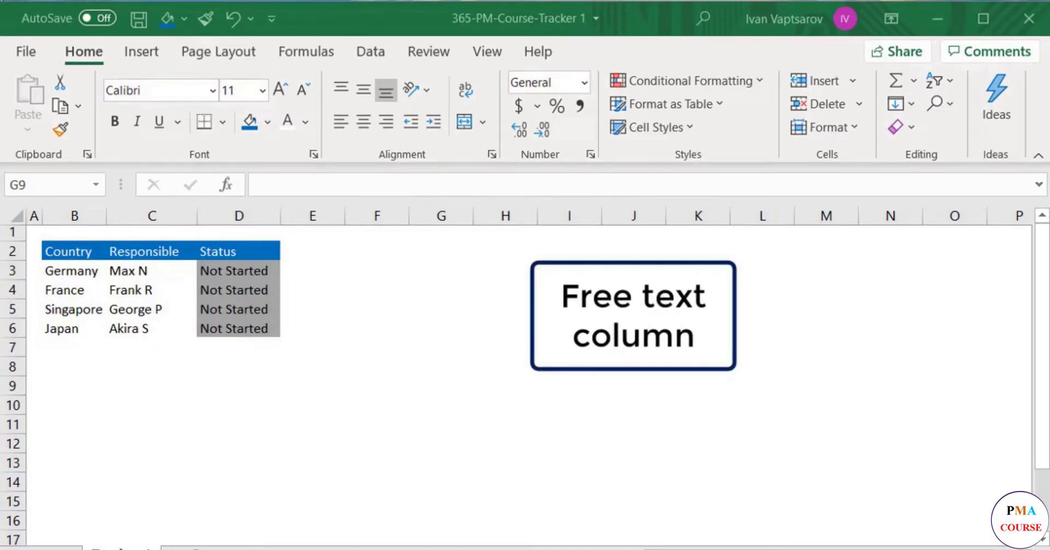
- Add a free text column by entering the header "Comments" in E2
left_click(313, 251)
type("Comments")
key("Return")
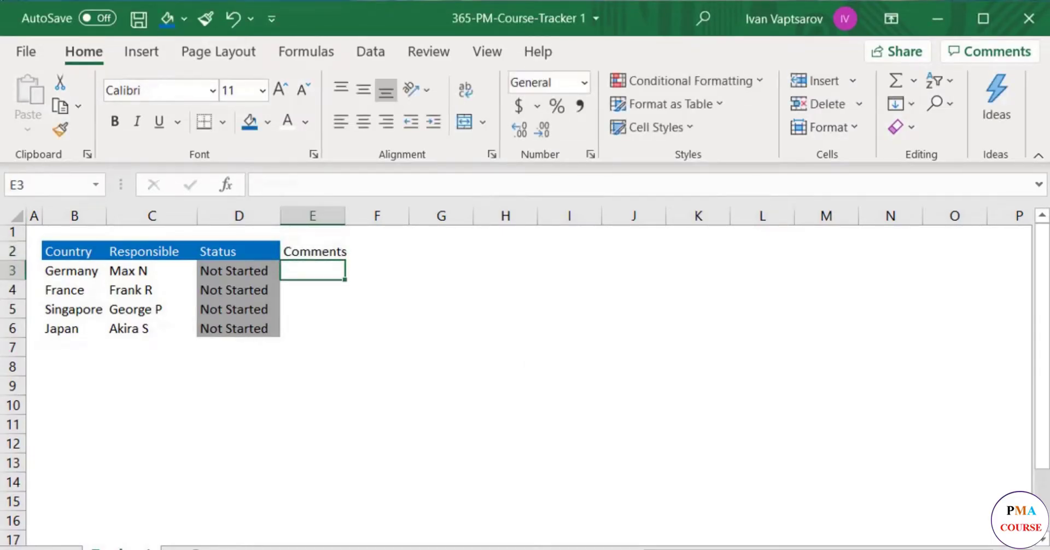
- Format the Comments header in E2 with the blue fill and white font, and widen column E for longer text
left_click(341, 251)
left_click(249, 121)
left_click(287, 121)
left_click_drag(345, 215, 519, 217)
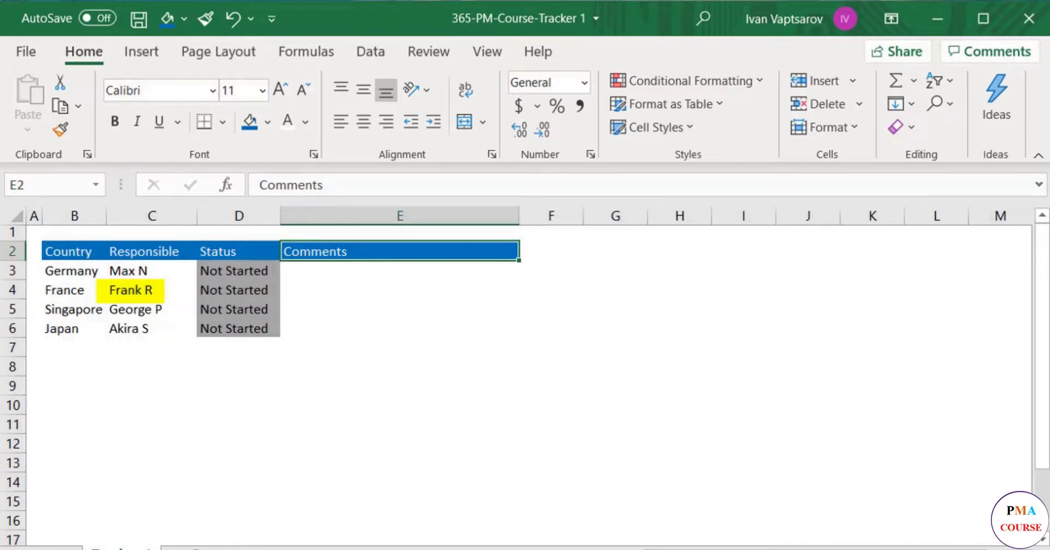
- Enter the France comment in E4: "List of external employees to be also collected by" followed by the responsible person's first name
left_click(400, 290)
type("List of e")
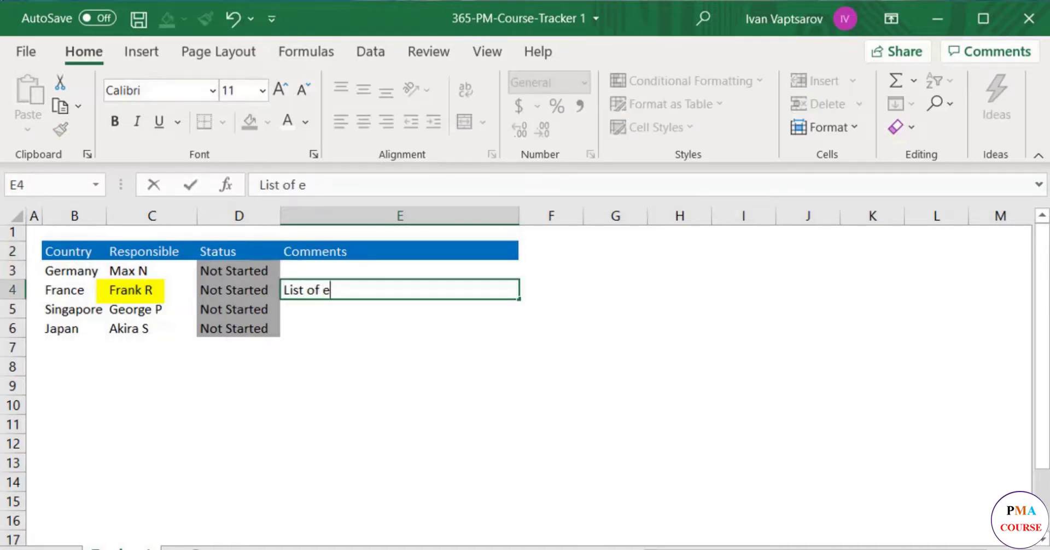
type("xternal employees to")
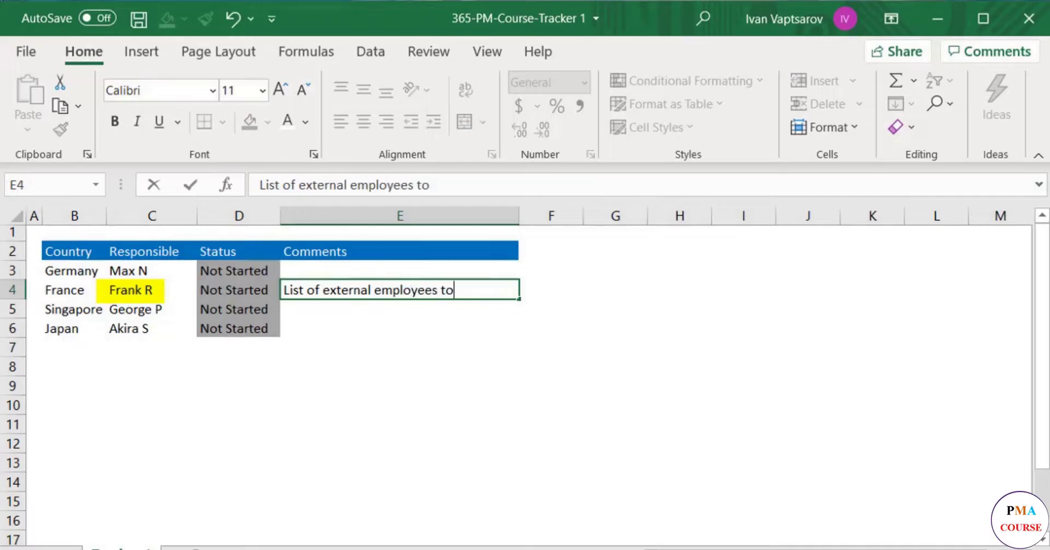
type(" be also collected by Frank")
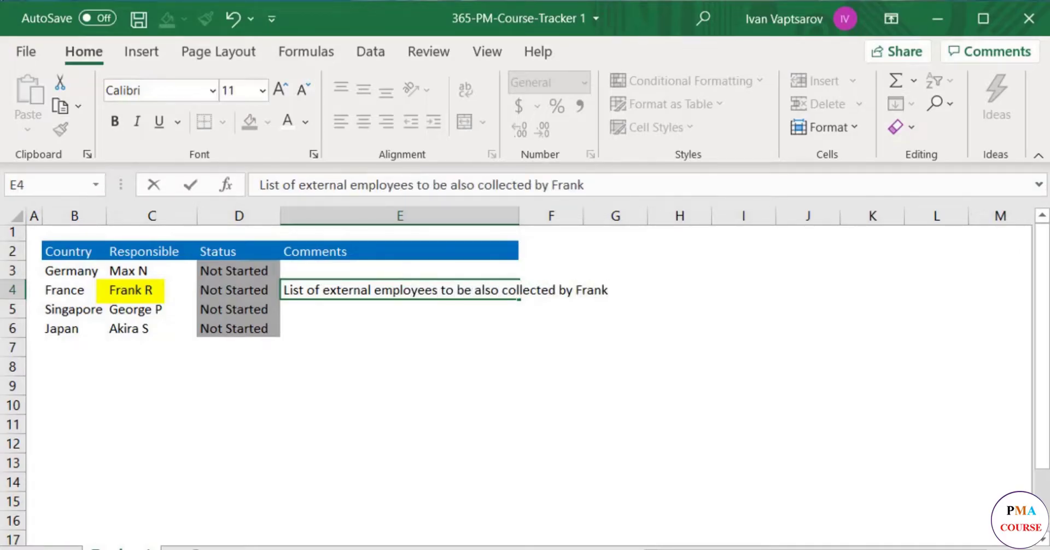
key("Return")
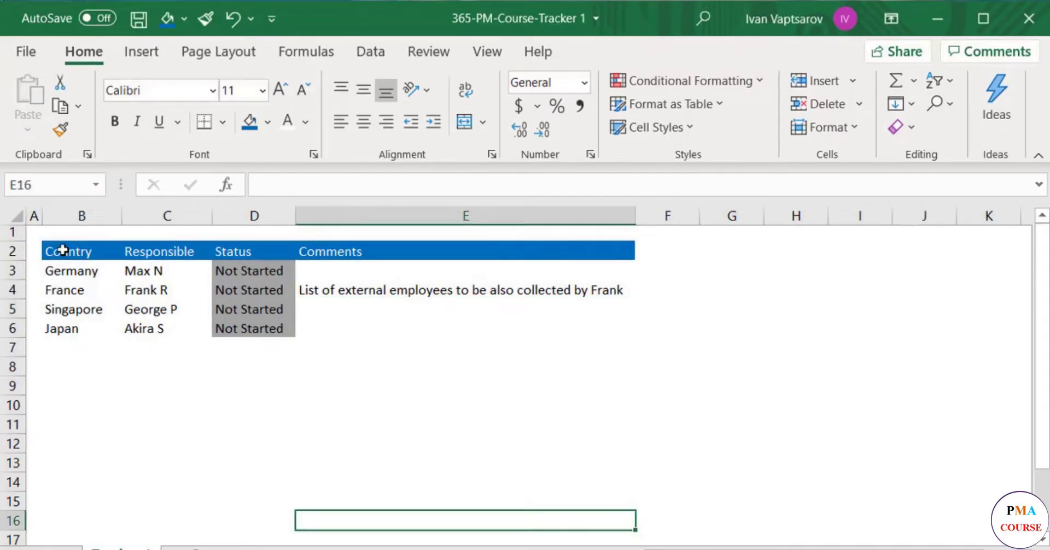
- Apply all borders to the table range B2 to E6 and make the header row B2 to E2 bold
left_click_drag(63, 249, 370, 328)
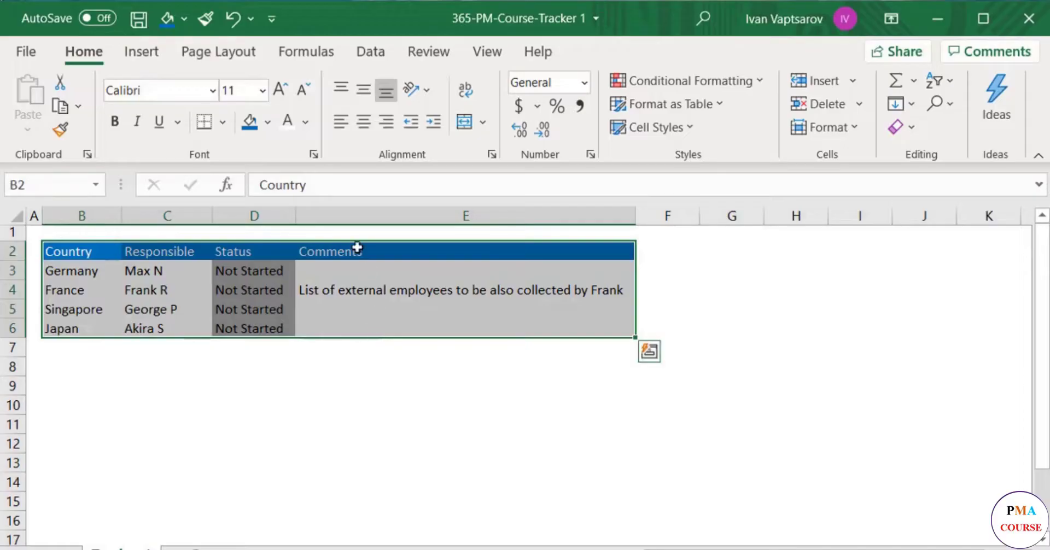
left_click(222, 122)
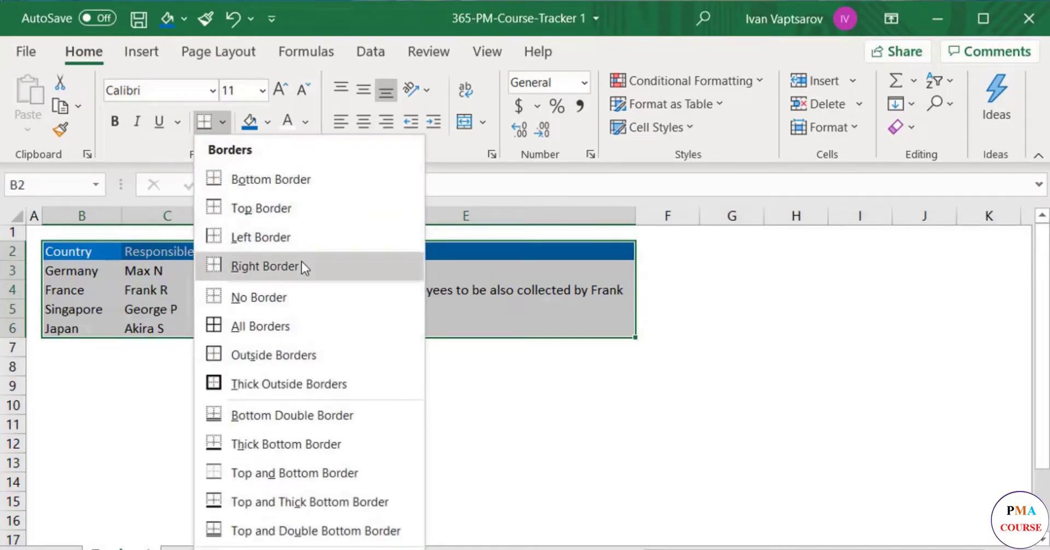
left_click(323, 330)
left_click(340, 351)
left_click_drag(97, 255, 364, 254)
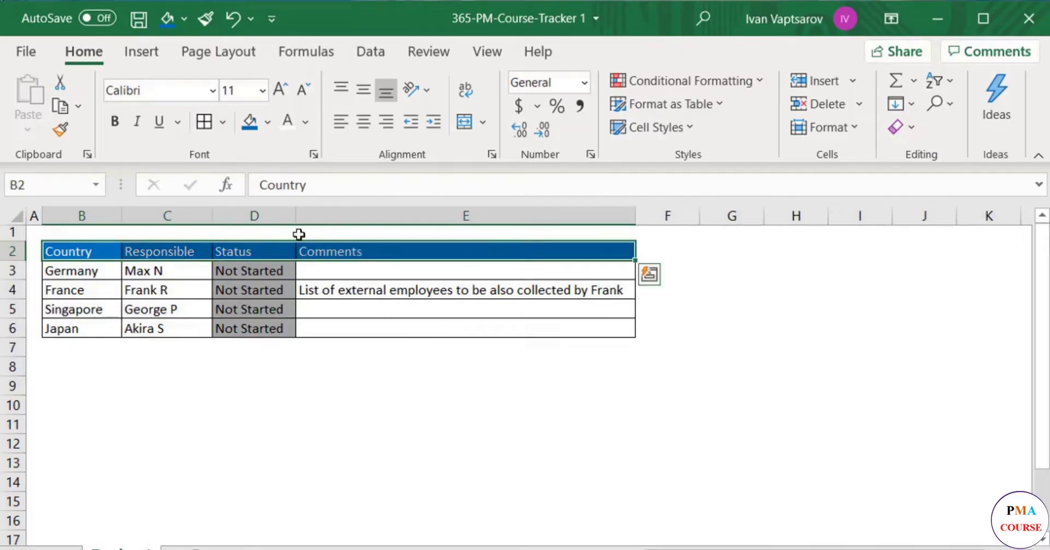
left_click(115, 121)
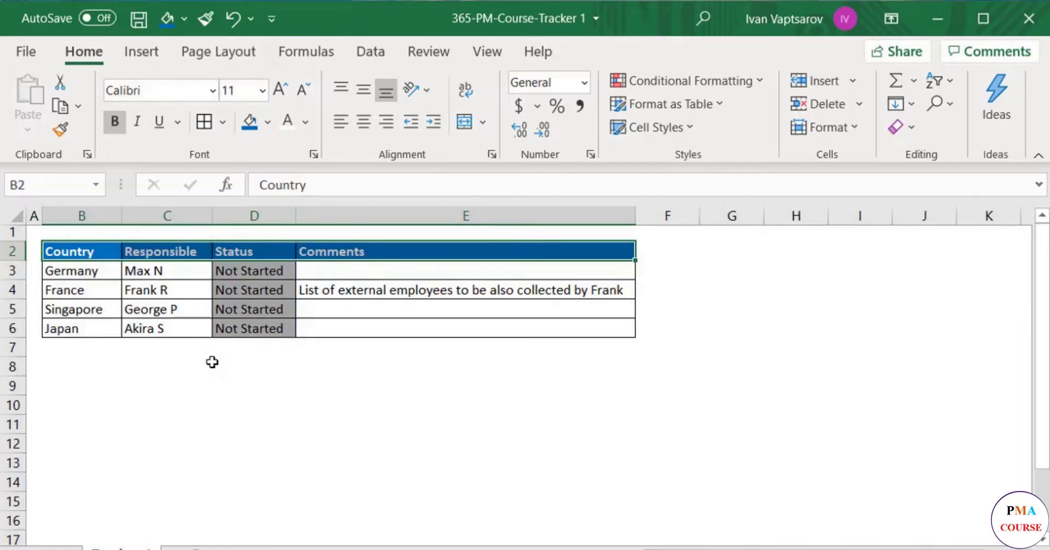
- Centre the contents of the whole Status column D horizontally
left_click(211, 362)
left_click_drag(251, 251, 251, 328)
left_click(256, 218)
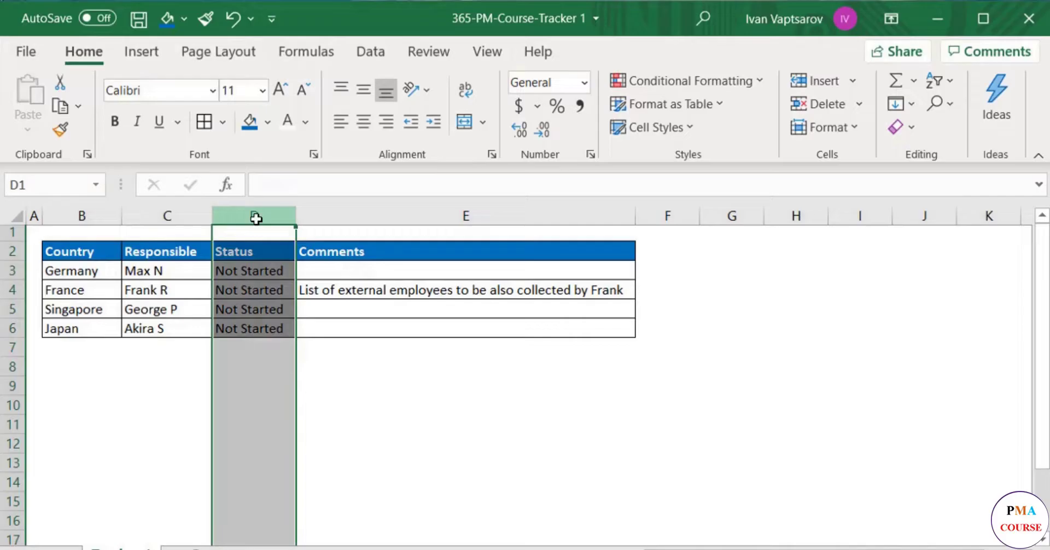
left_click(361, 125)
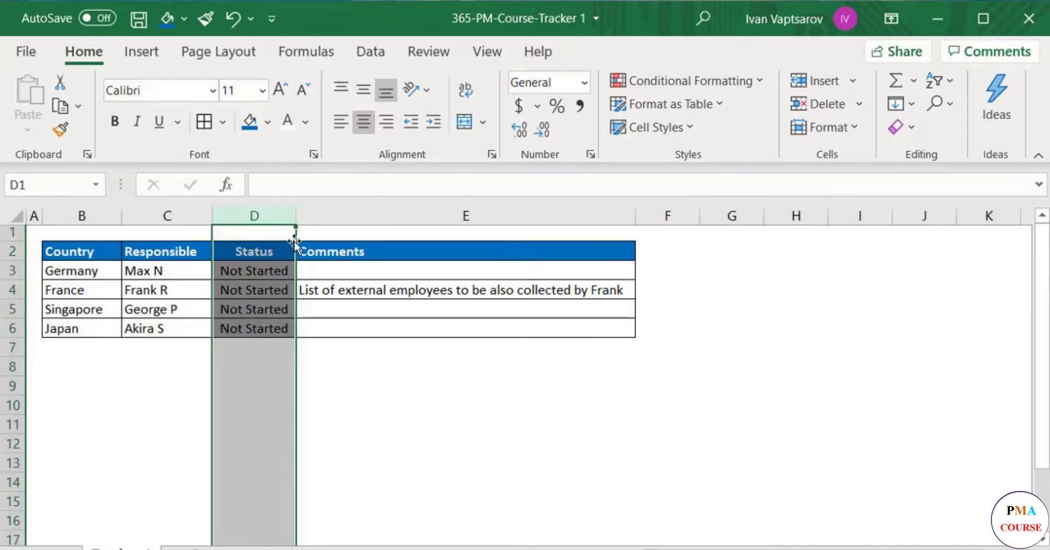
left_click(257, 347)
- Reduce the font size of the status values in D3 to D6 to 10
left_click_drag(260, 272, 277, 325)
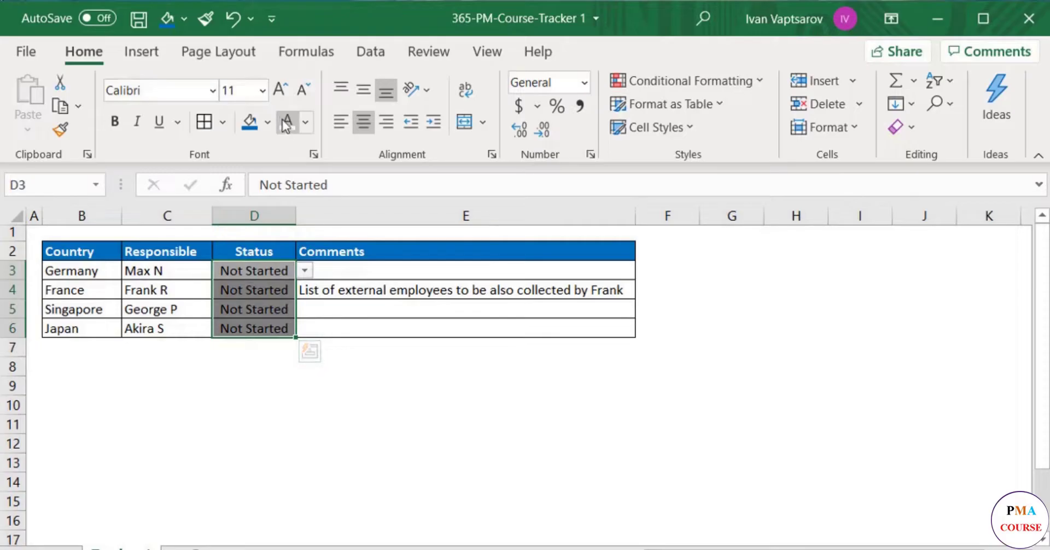
left_click(301, 92)
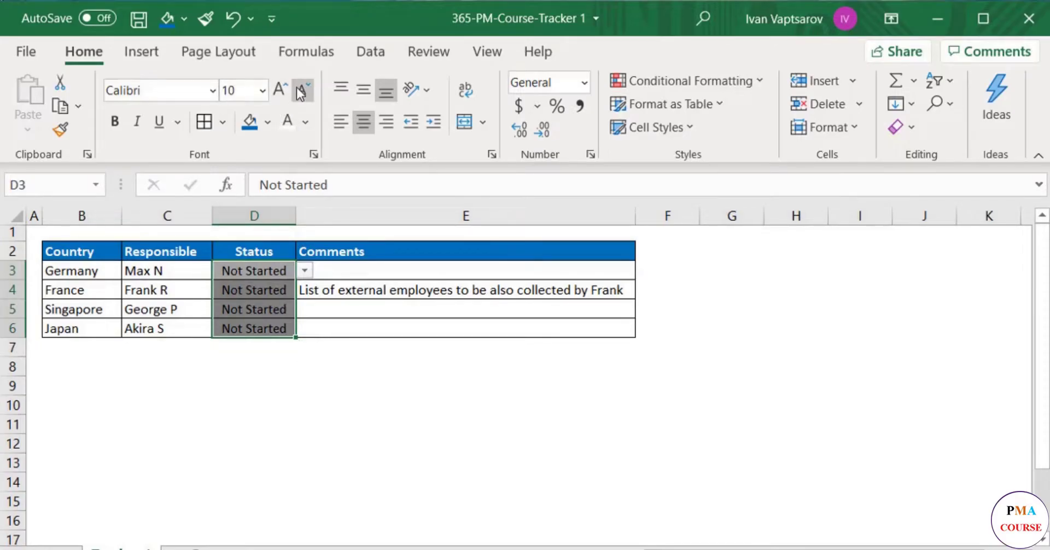
left_click(395, 379)
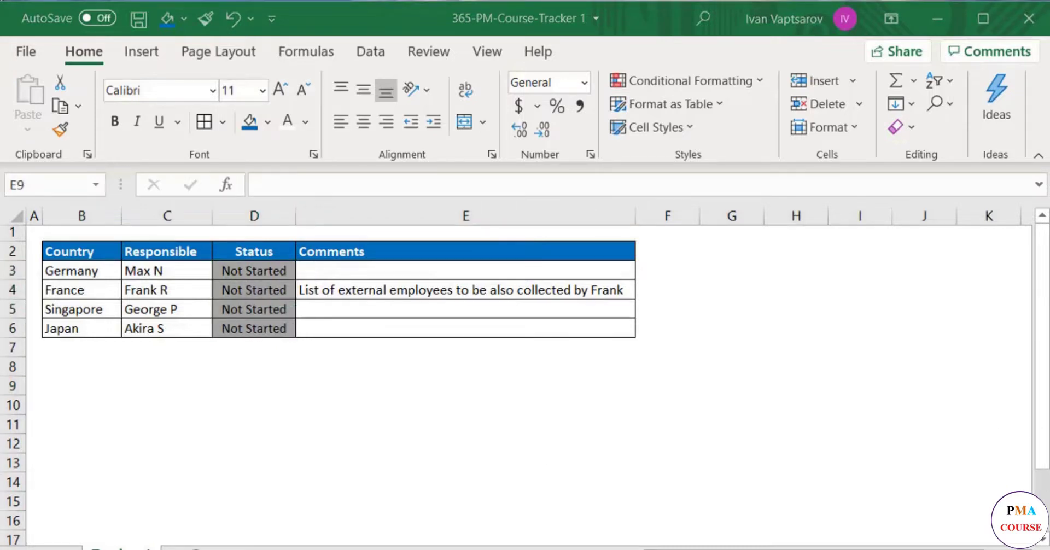